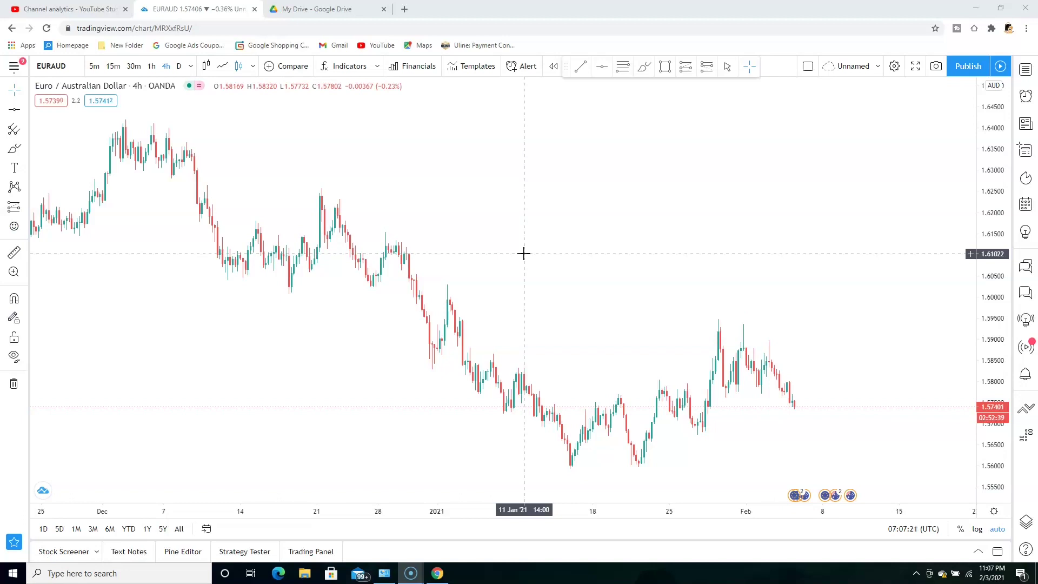
Step: Show the EURAUD price as a line chart and place a horizontal line at 1.57737
click(223, 65)
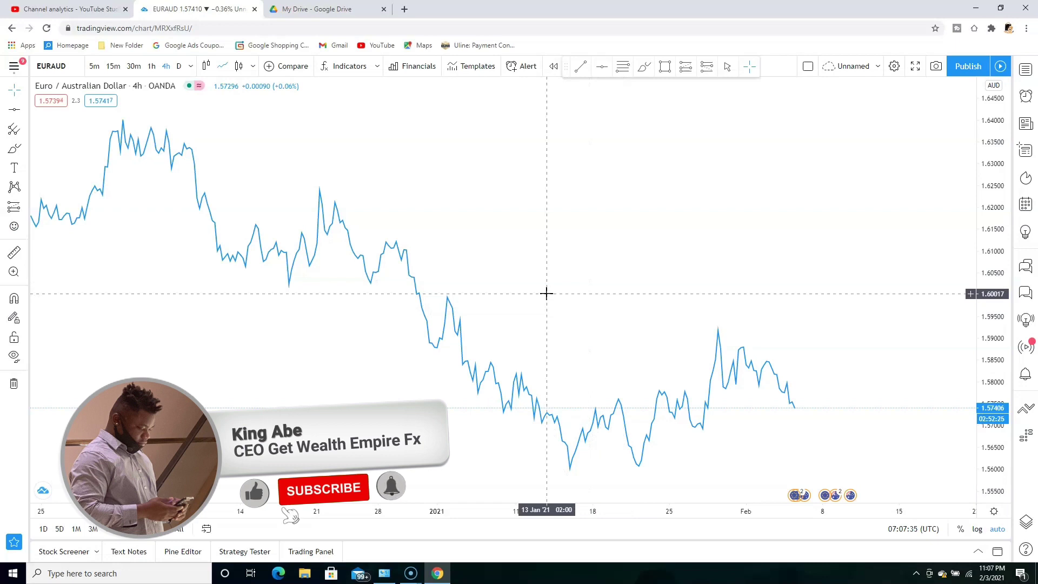
click(602, 67)
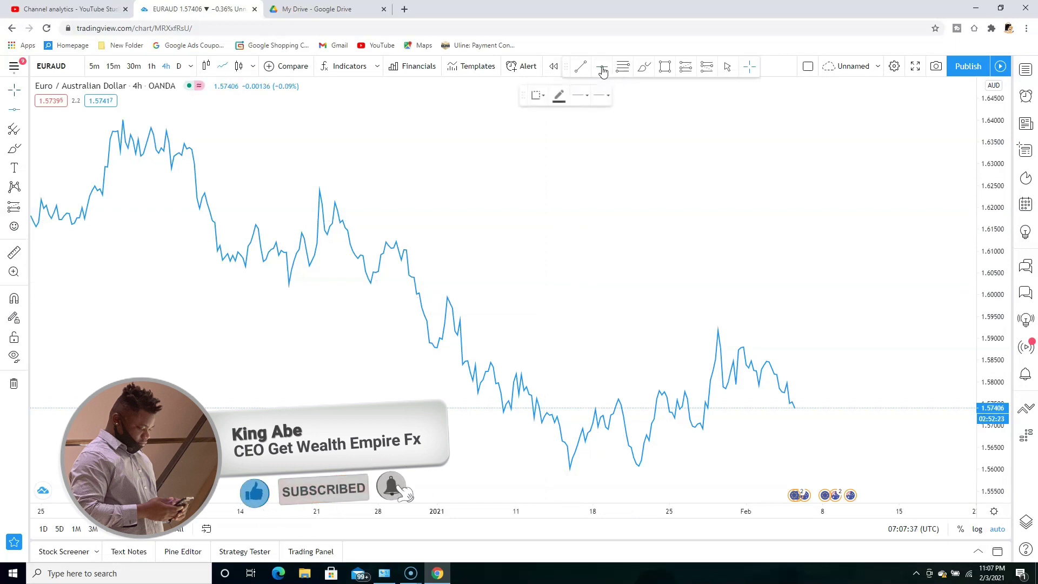
click(775, 324)
drag(790, 331, 804, 394)
Step: Add horizontal support lines at 1.56907 and at the January lows, at 1.55990
click(602, 66)
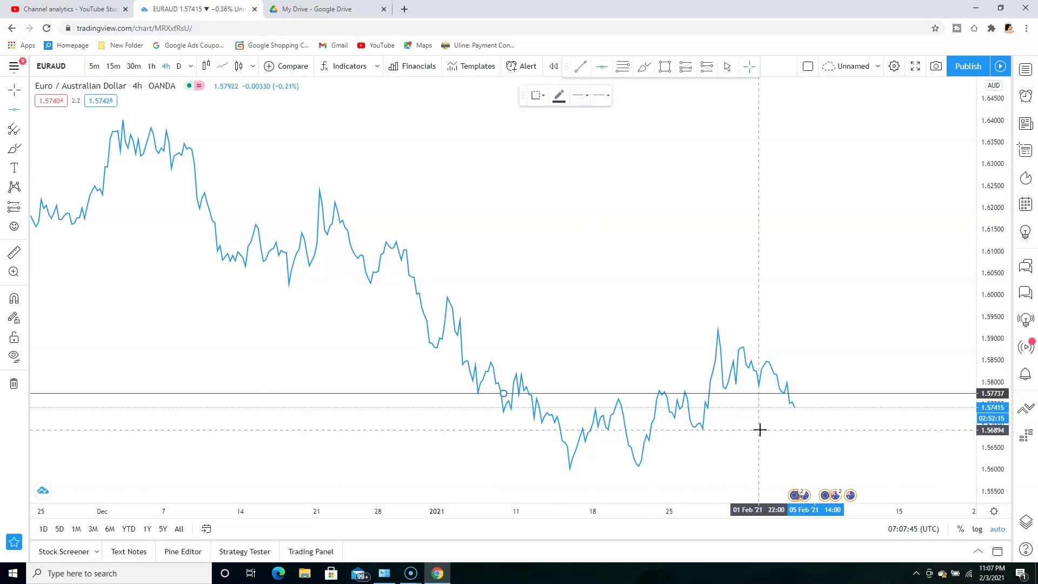
click(744, 430)
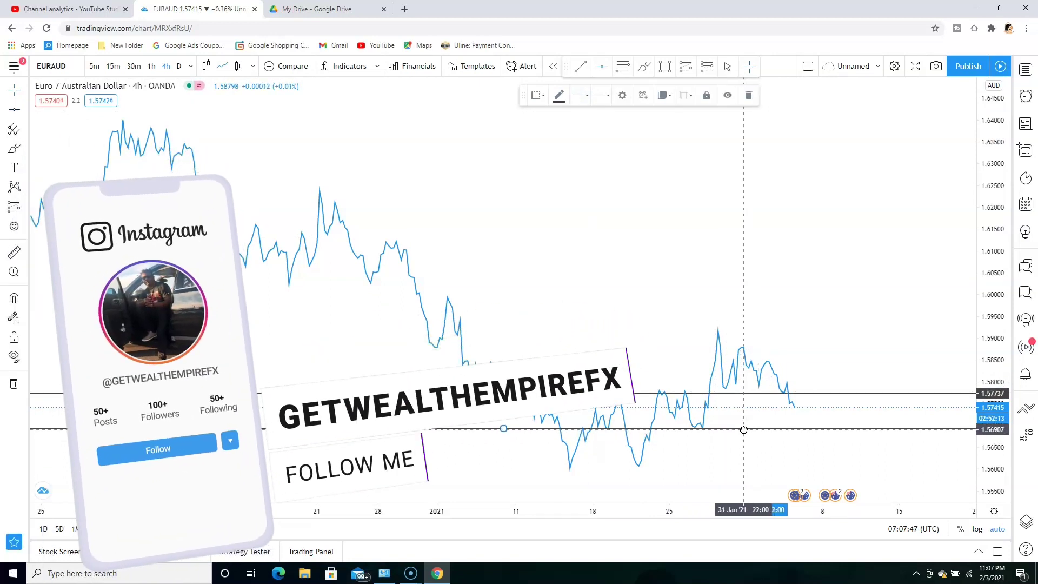
click(600, 68)
click(668, 479)
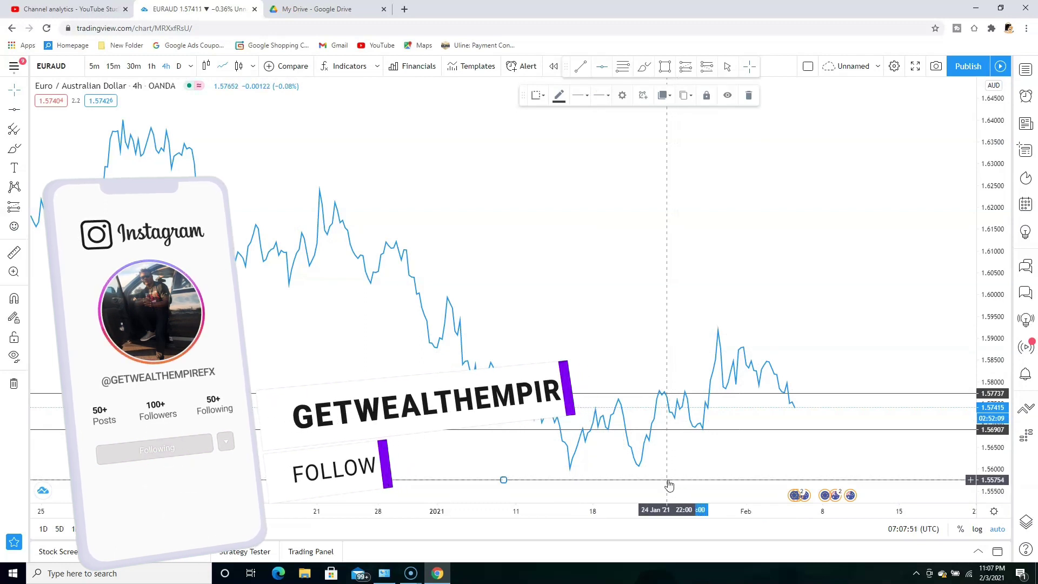
drag(669, 481, 677, 470)
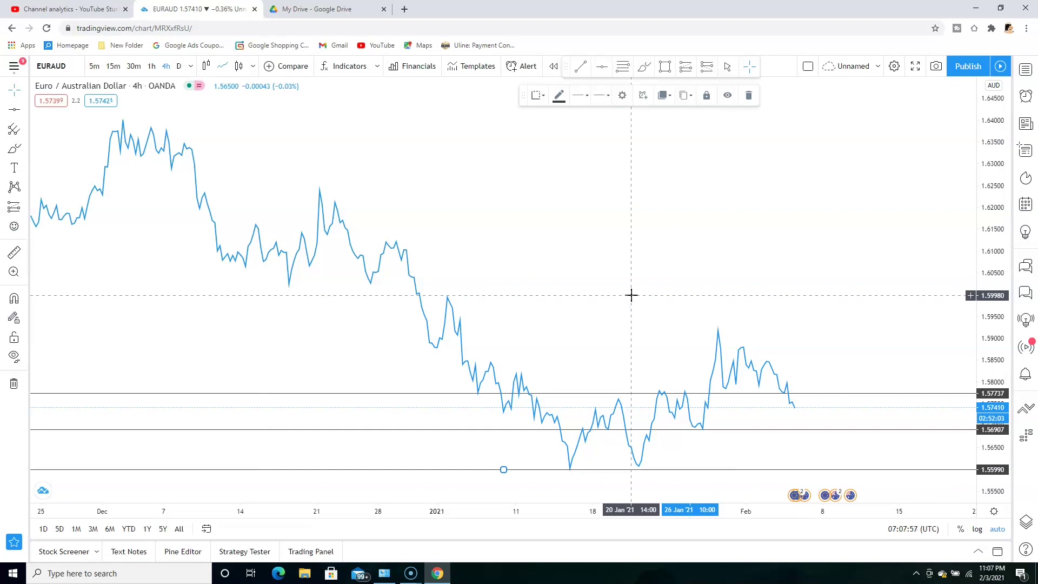
Step: Add horizontal resistance lines at 1.58493 and 1.59249 along the recent price peaks
click(602, 68)
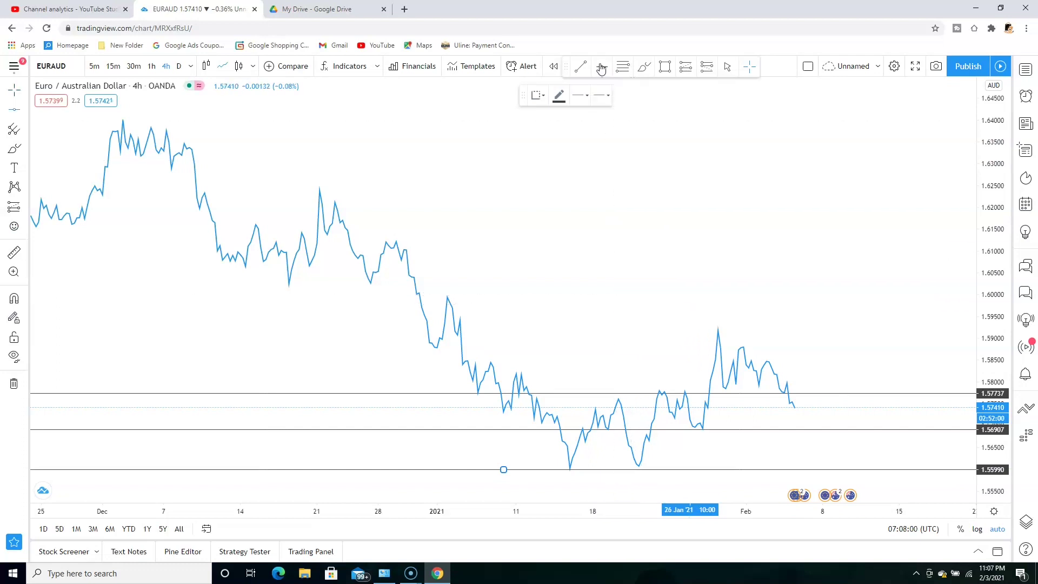
click(781, 355)
drag(781, 355, 779, 361)
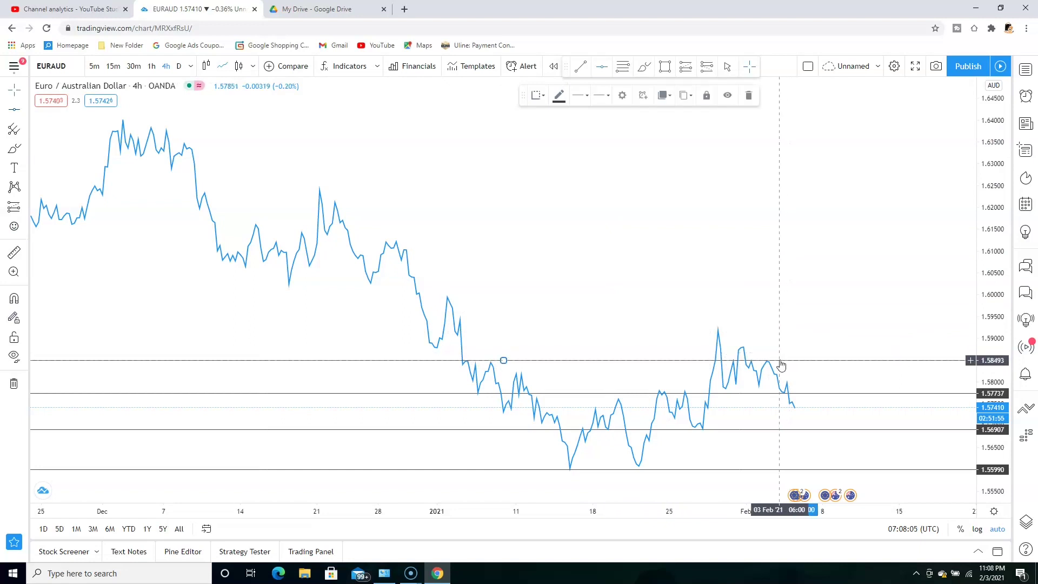
click(602, 67)
click(772, 331)
drag(771, 330, 769, 327)
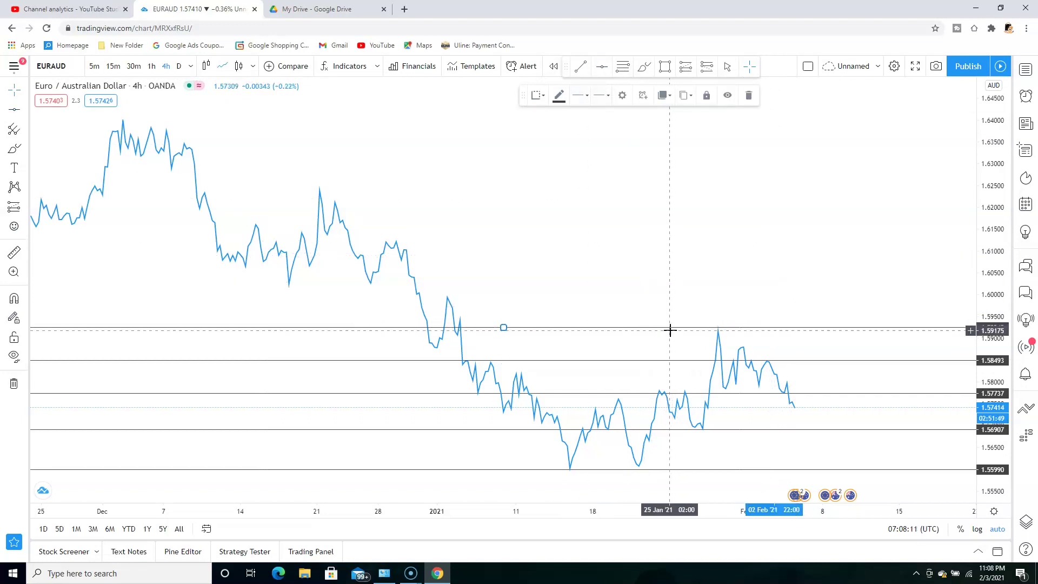
Step: Add a horizontal line at 1.60017, just above the early January peak
key(alt+h)
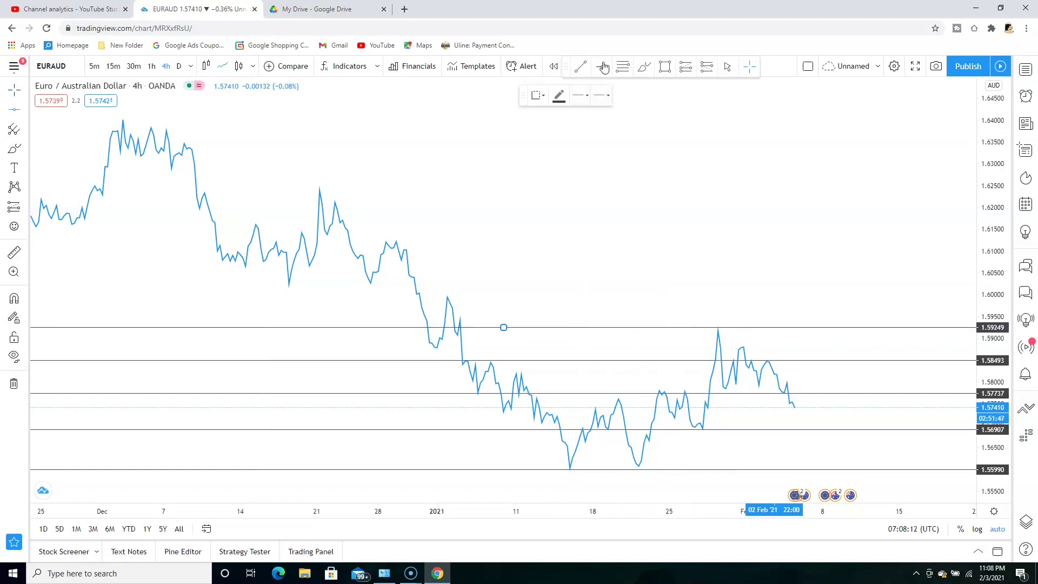
click(368, 297)
drag(352, 298, 352, 294)
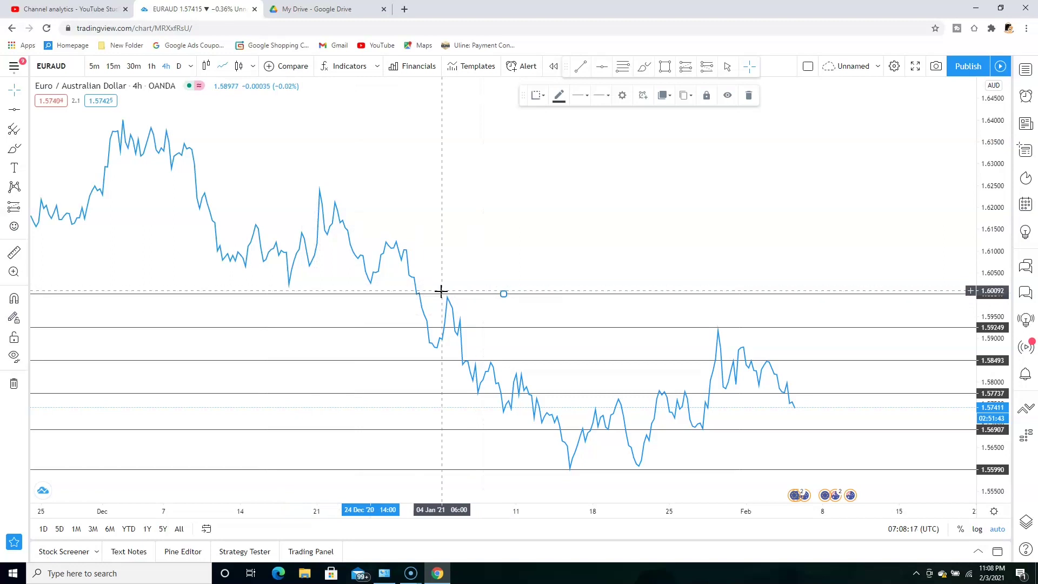
Step: Show the price as candles again and set the chart interval to 1 hour
click(239, 67)
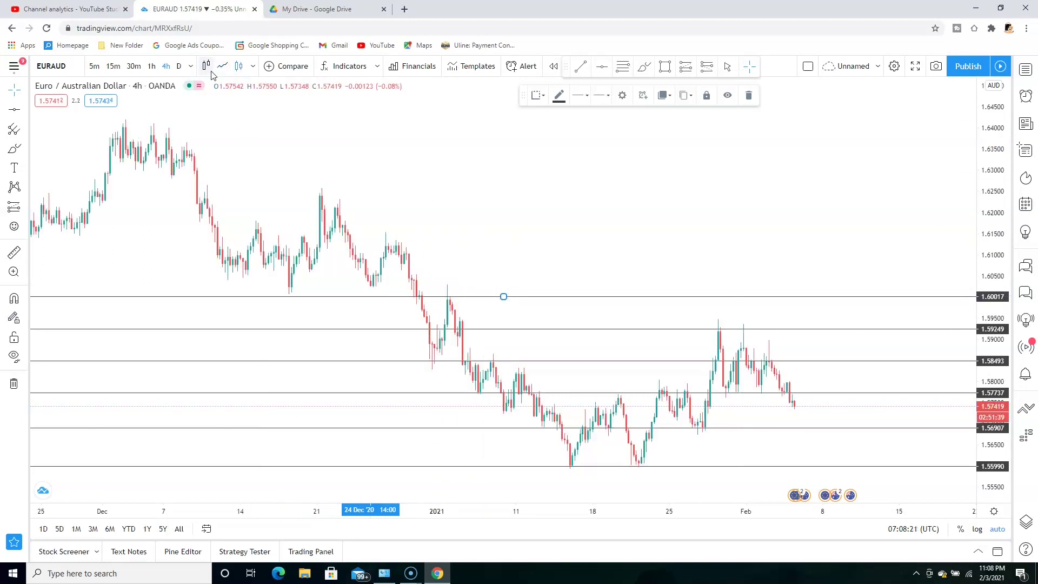
click(152, 66)
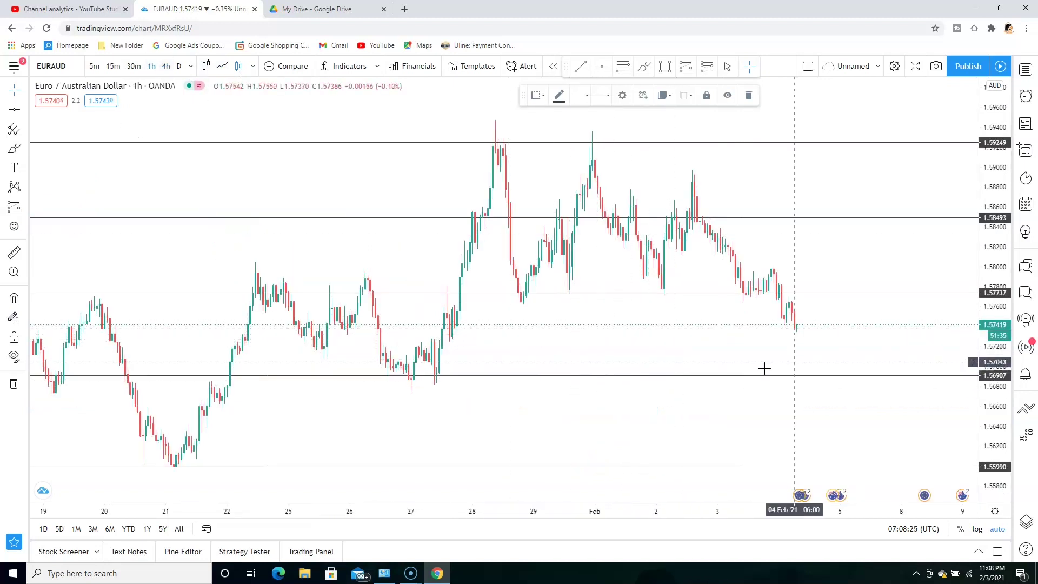
mouse_move(577, 332)
mouse_down()
mouse_move(630, 335)
mouse_move(616, 335)
mouse_up()
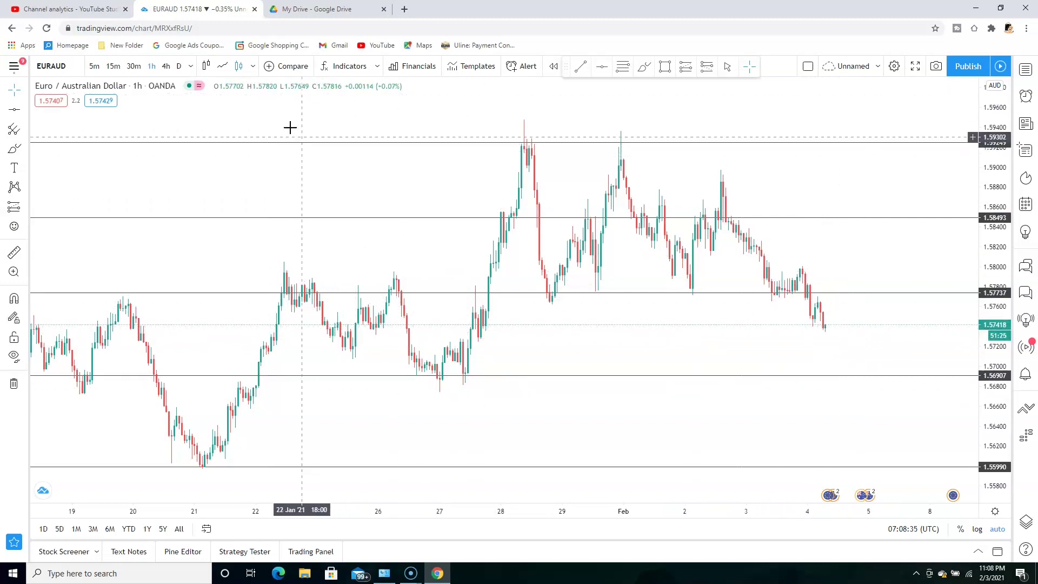
Step: Add the Moving Average Exponential indicator to the chart and set its length to 200
click(344, 66)
click(457, 307)
click(727, 166)
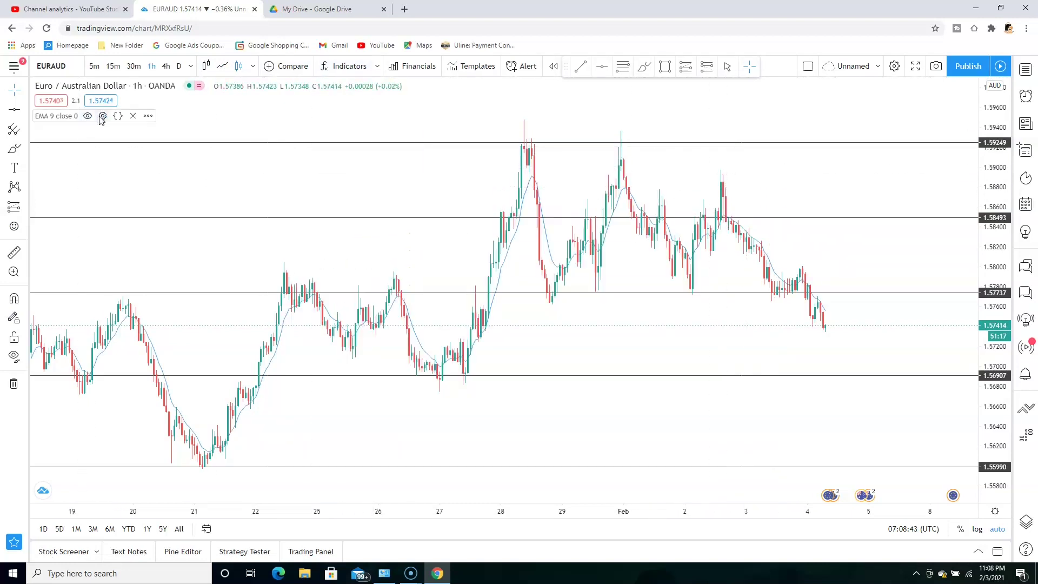
click(103, 116)
click(439, 267)
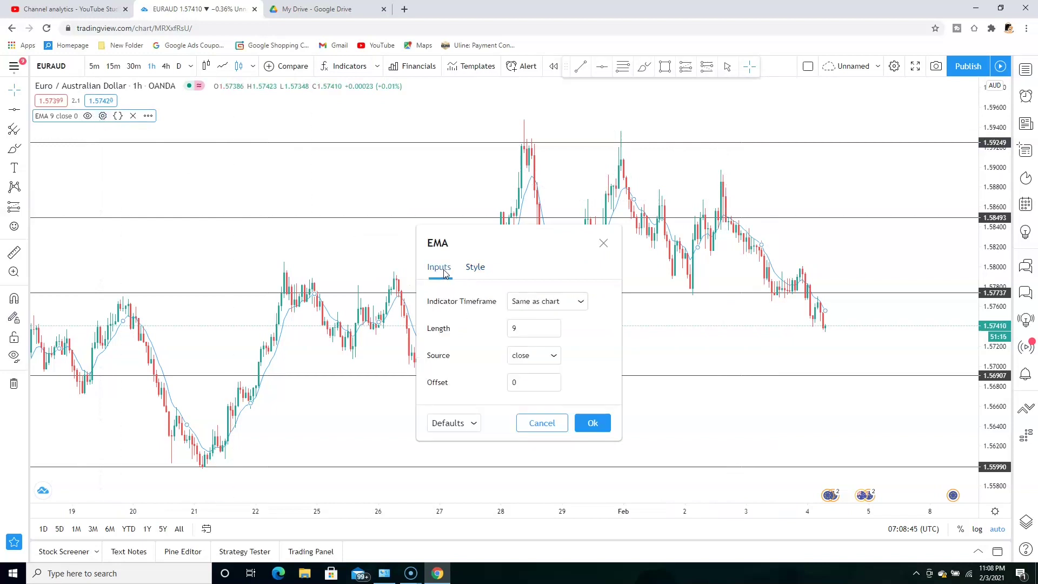
click(521, 328)
key(BackSpace)
text(200)
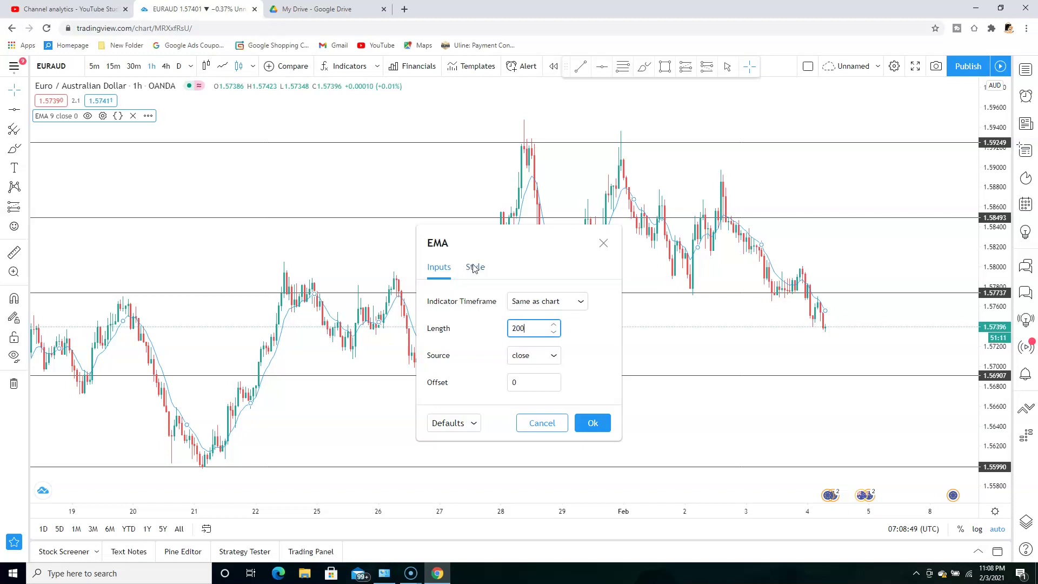
Step: Style the 200-period EMA line in purple with the second line thickness
click(474, 267)
click(479, 301)
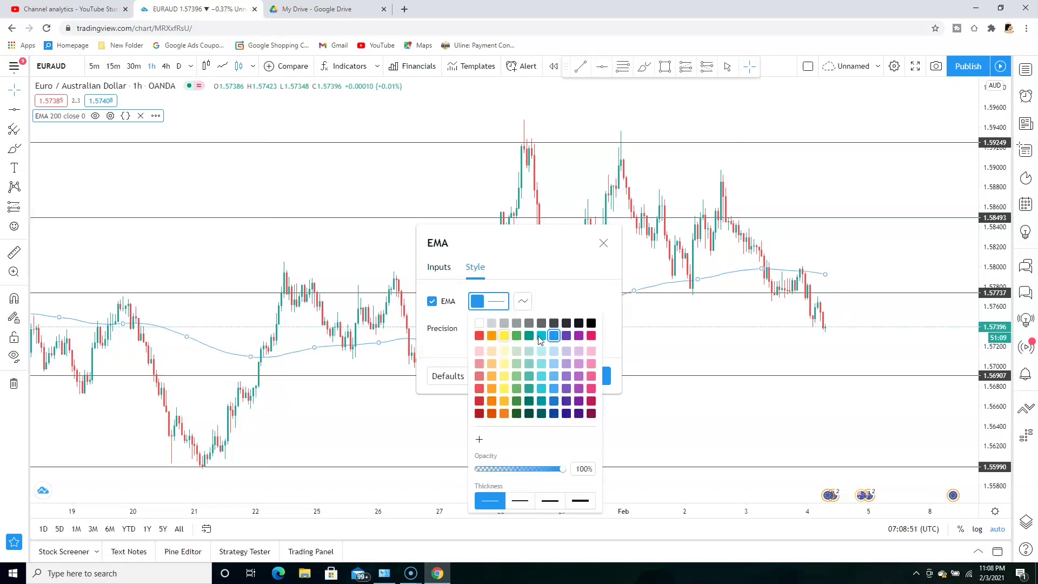
click(568, 337)
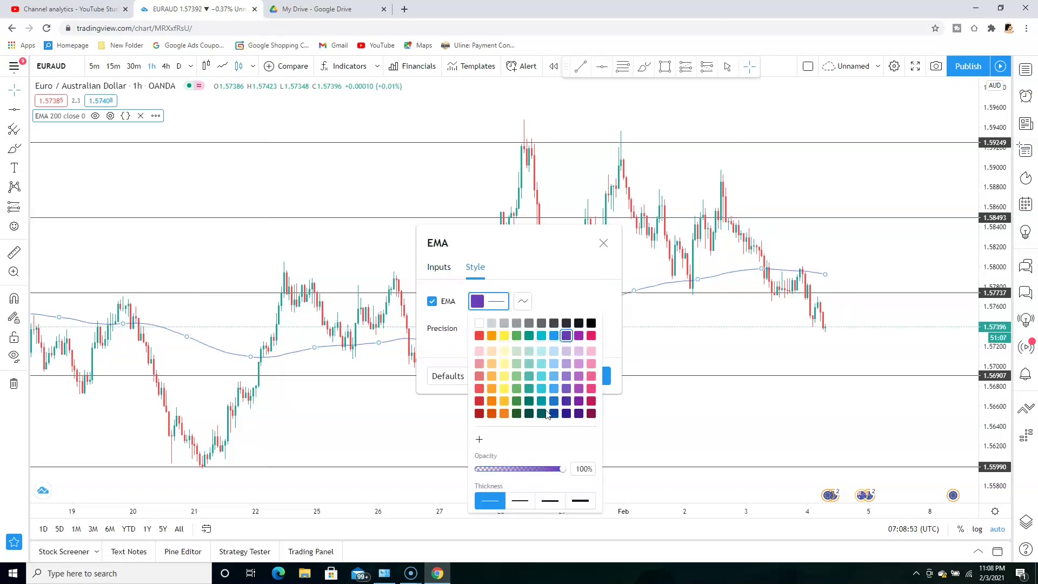
click(521, 502)
click(532, 246)
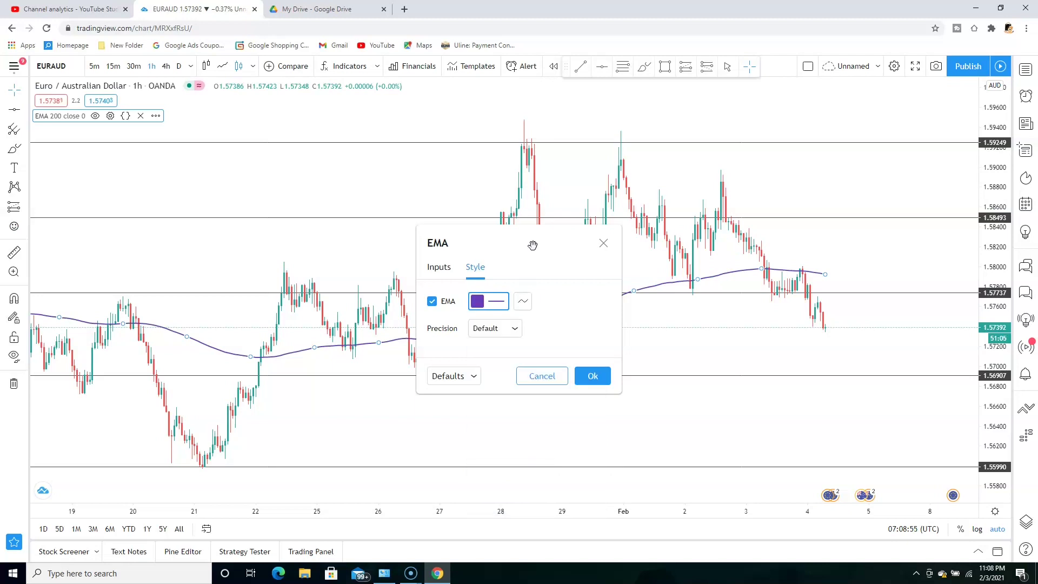
click(413, 258)
Step: Add the MACD indicator from the favorite indicators
click(350, 67)
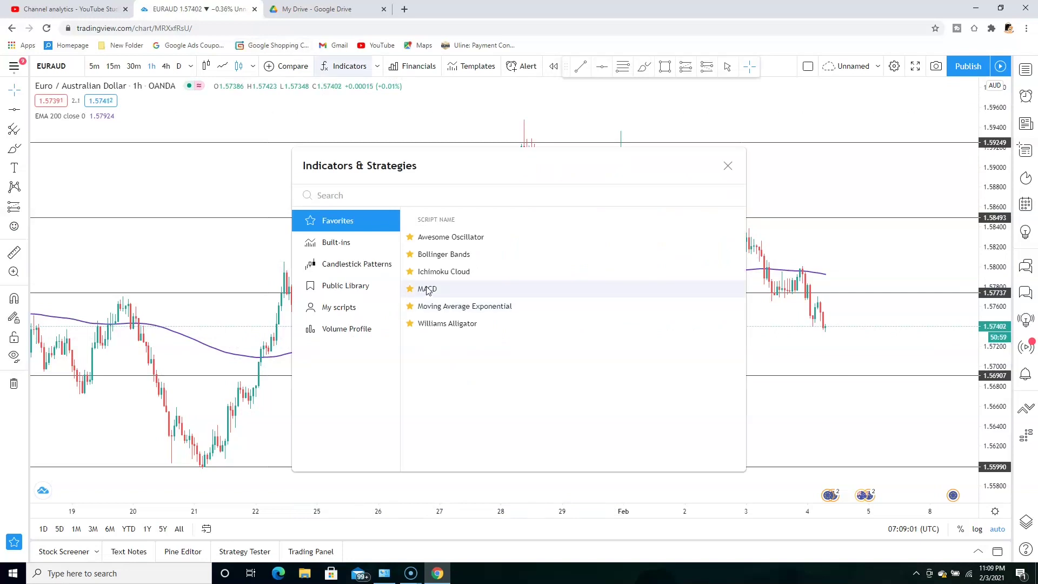
click(427, 290)
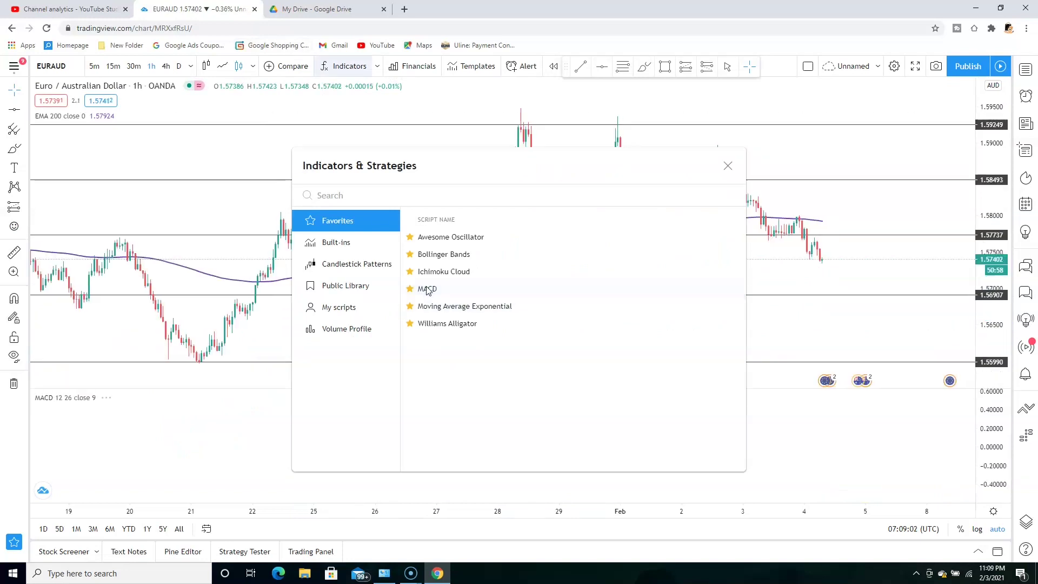
click(728, 166)
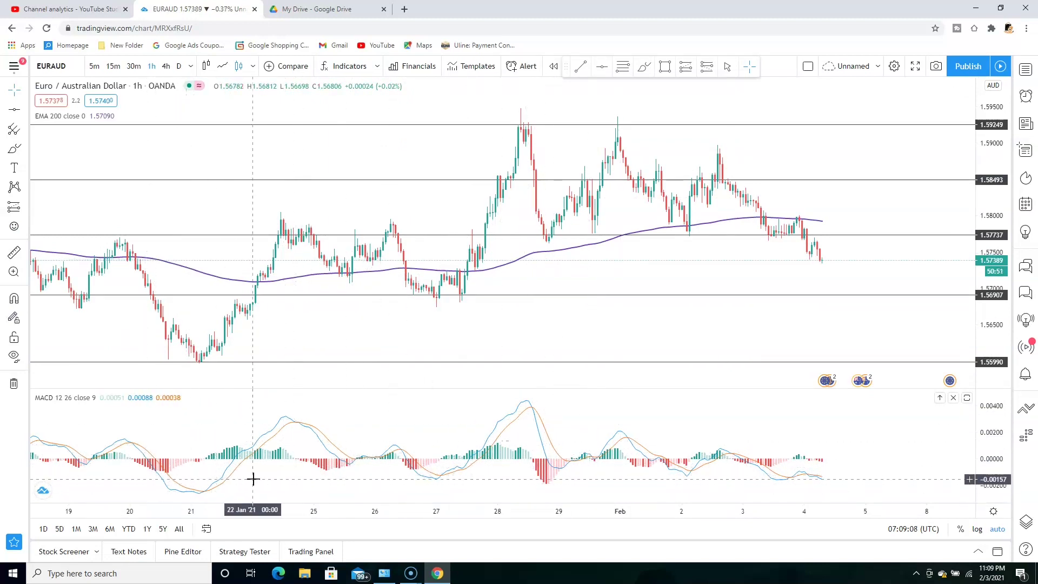
Step: In the MACD style settings, set histogram Color 0 and Color 3 to the second line thickness
click(120, 398)
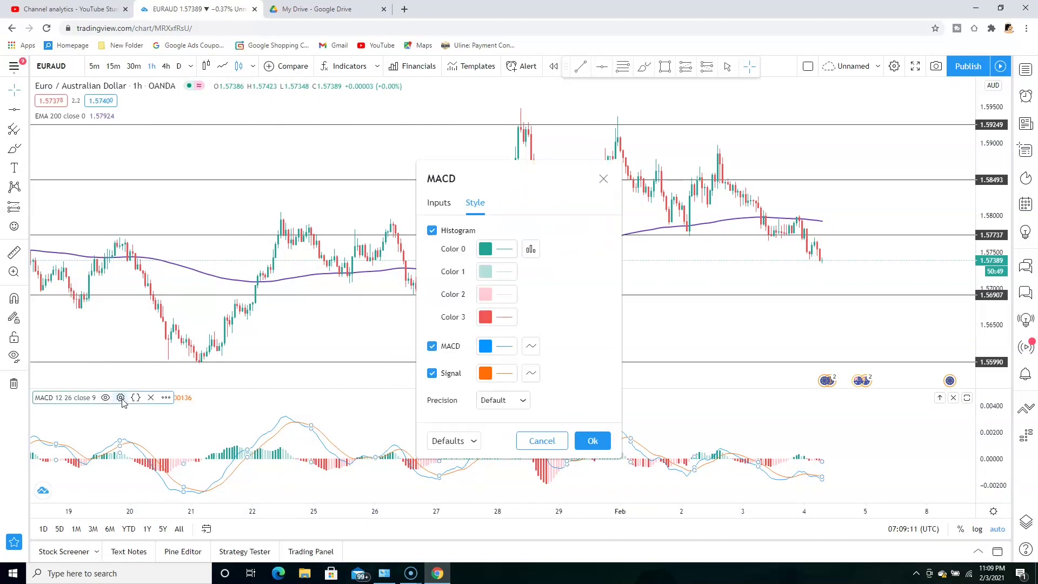
click(507, 250)
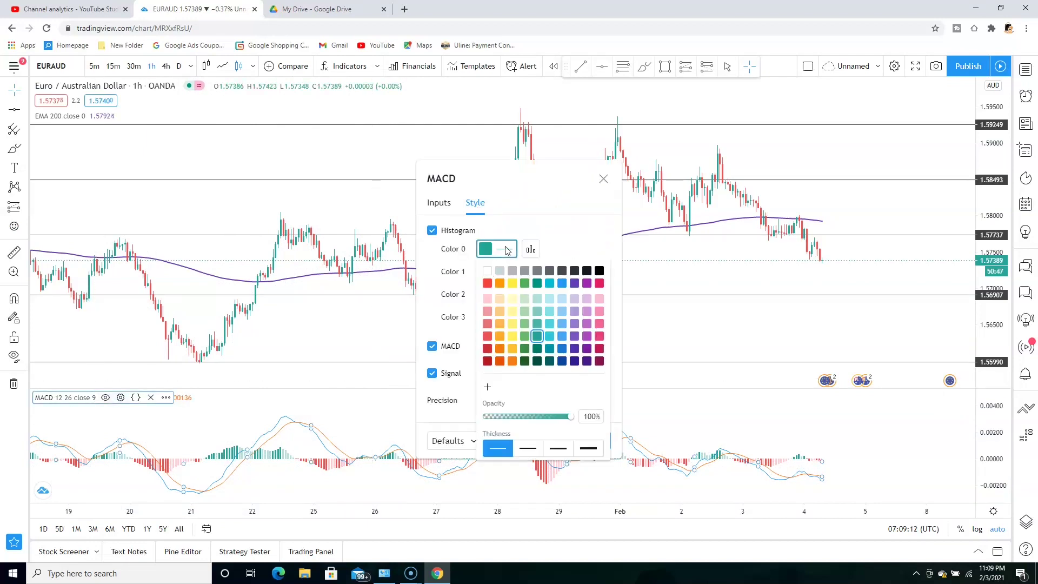
click(530, 451)
click(549, 213)
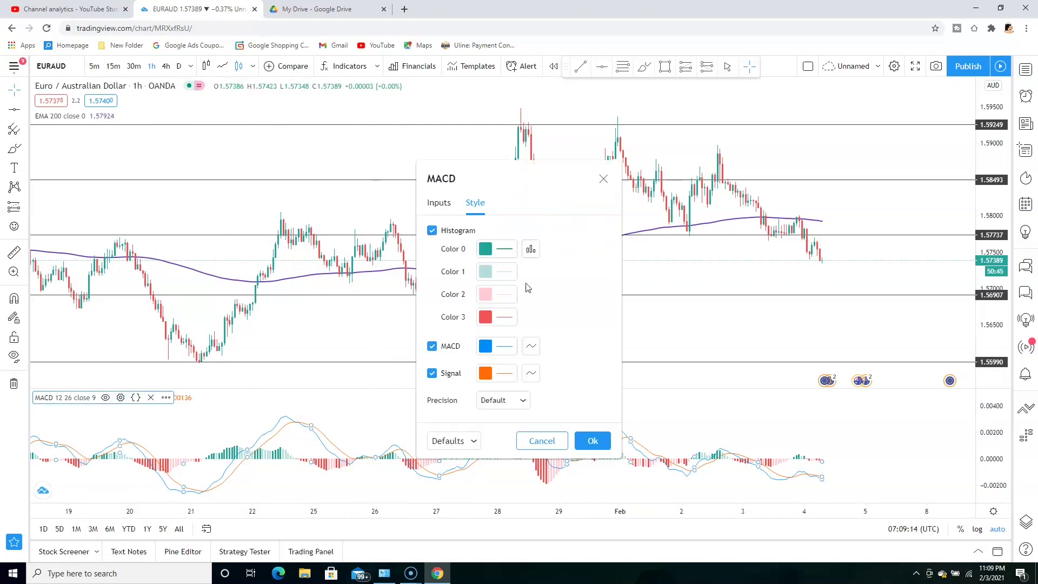
click(508, 322)
click(529, 517)
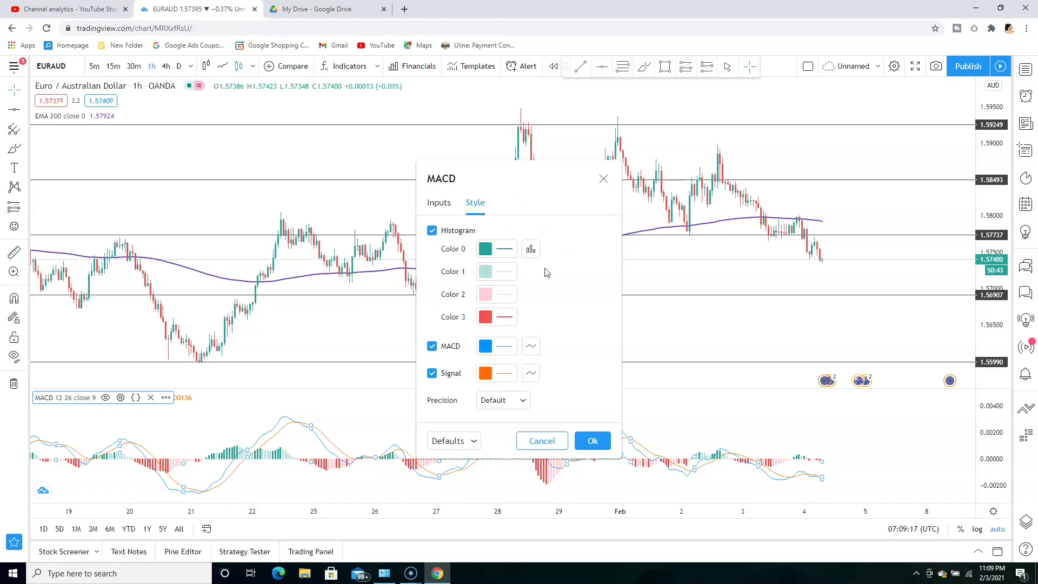
Step: Set the MACD and Signal lines to the second line thickness and apply the MACD settings
click(499, 351)
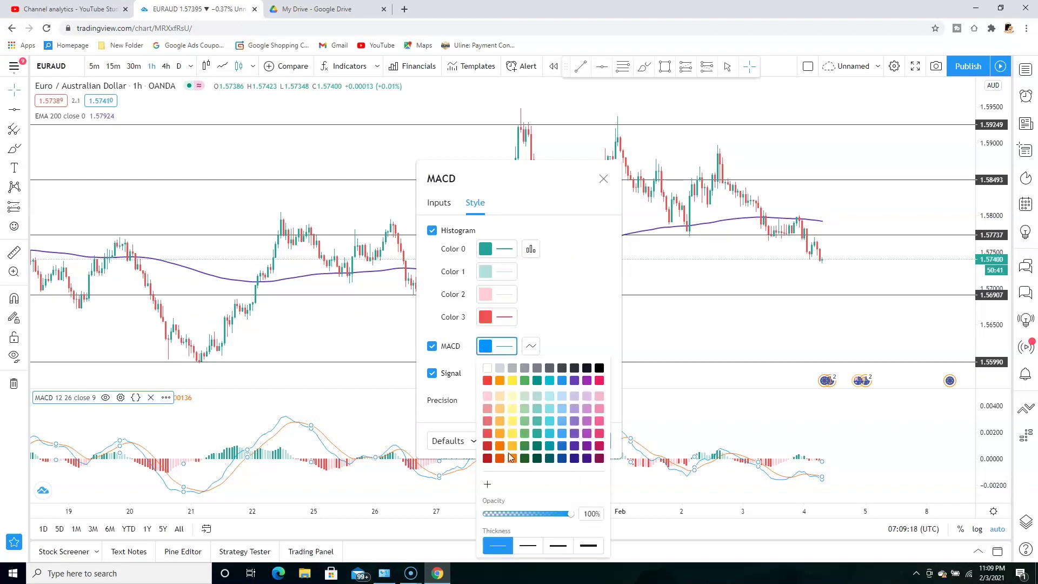
click(528, 547)
click(570, 277)
click(513, 379)
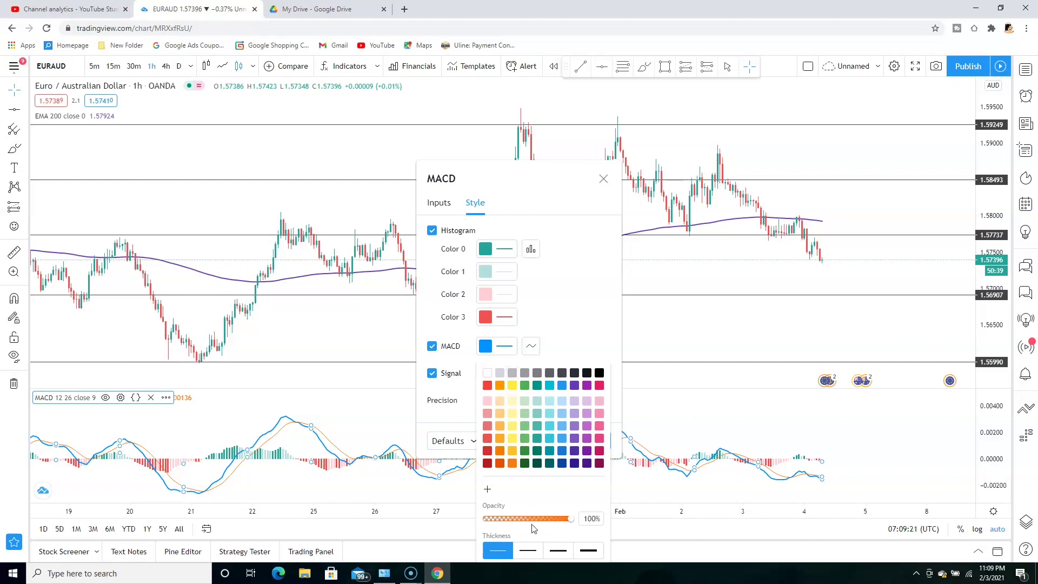
click(528, 548)
click(587, 281)
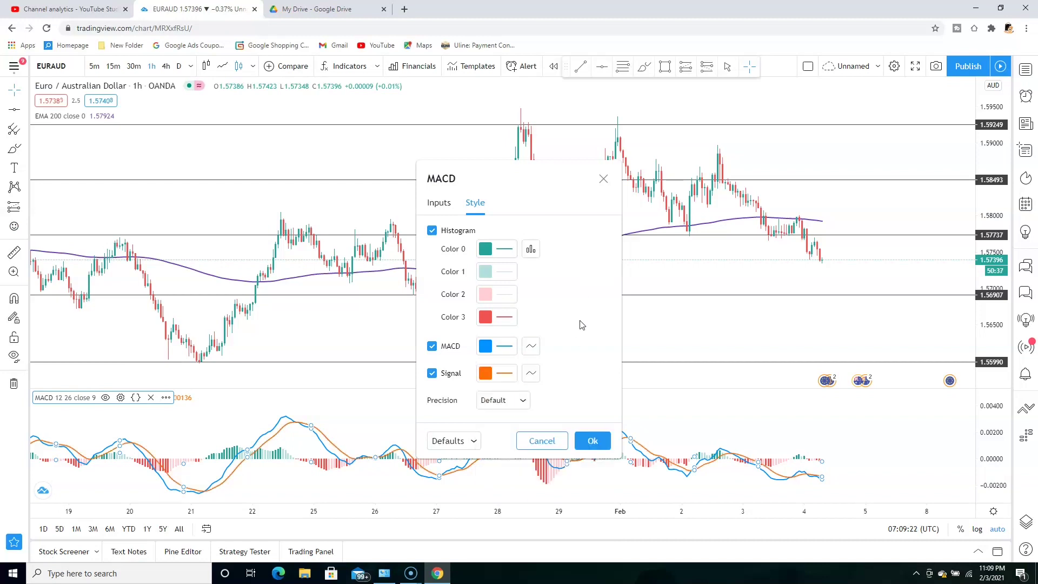
click(593, 444)
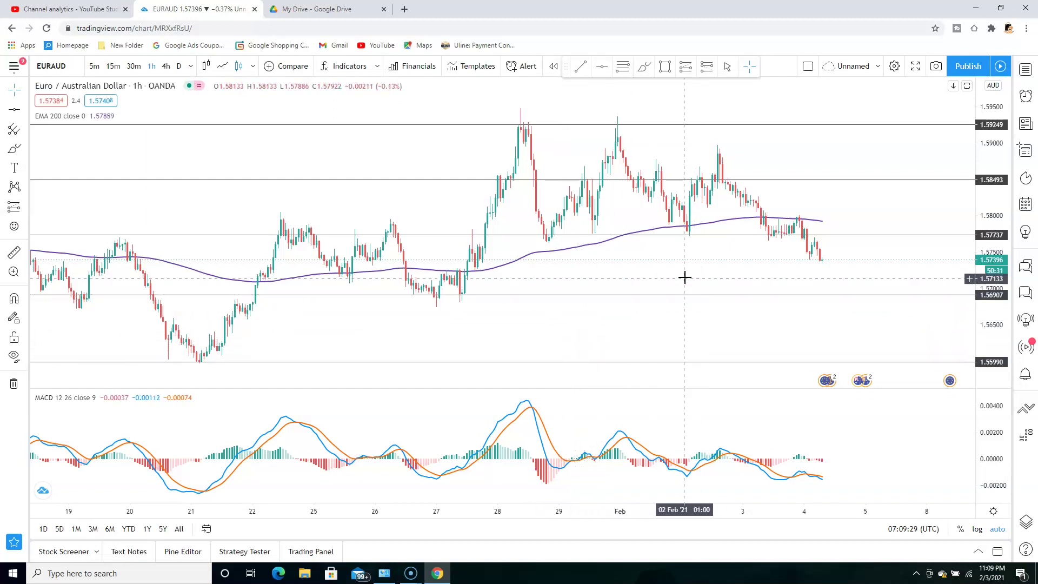
Step: Circle the price area at the 200 EMA near 4 Feb and the 1.57737 level just before 3 Feb with the Brush
drag(760, 273, 693, 274)
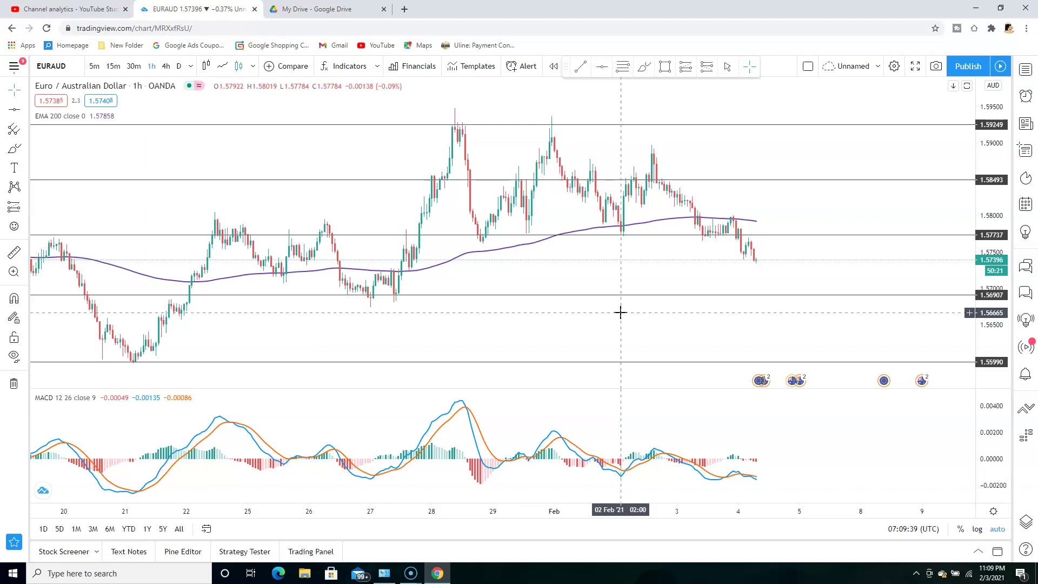
click(645, 66)
mouse_move(746, 212)
mouse_down()
mouse_move(757, 232)
mouse_move(749, 216)
mouse_up()
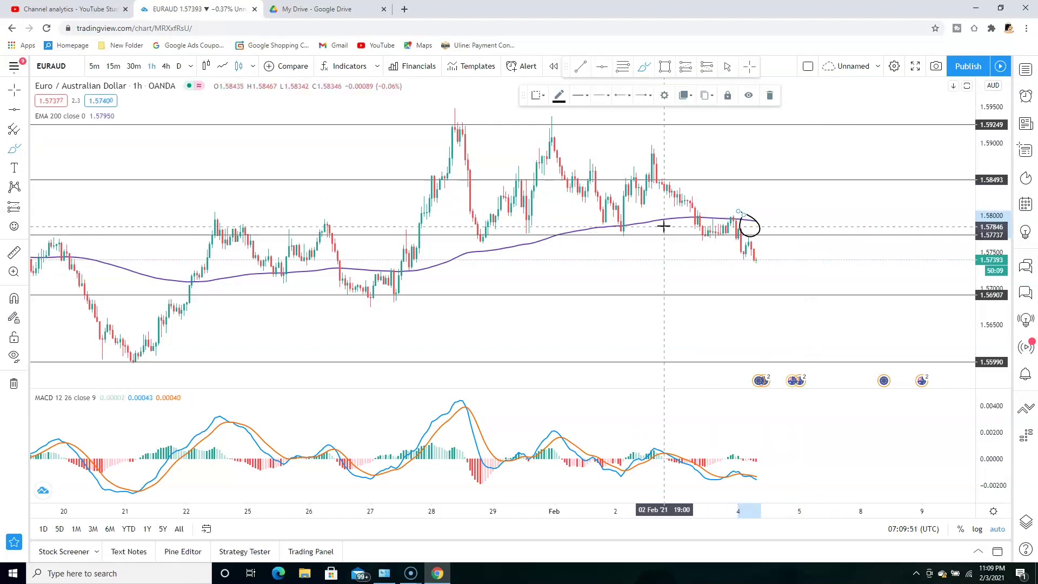
mouse_move(664, 228)
mouse_down()
mouse_move(657, 244)
mouse_move(666, 231)
mouse_up()
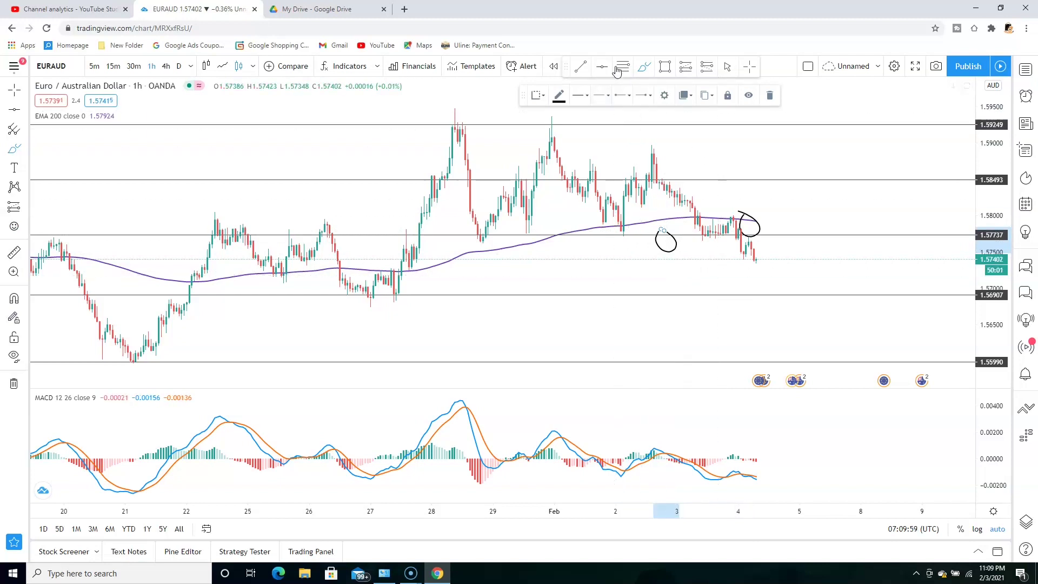
Step: Circle the three price bounces at the 1.57737 level near 28 Jan, 29 Jan and 2 Feb with the Brush
click(643, 66)
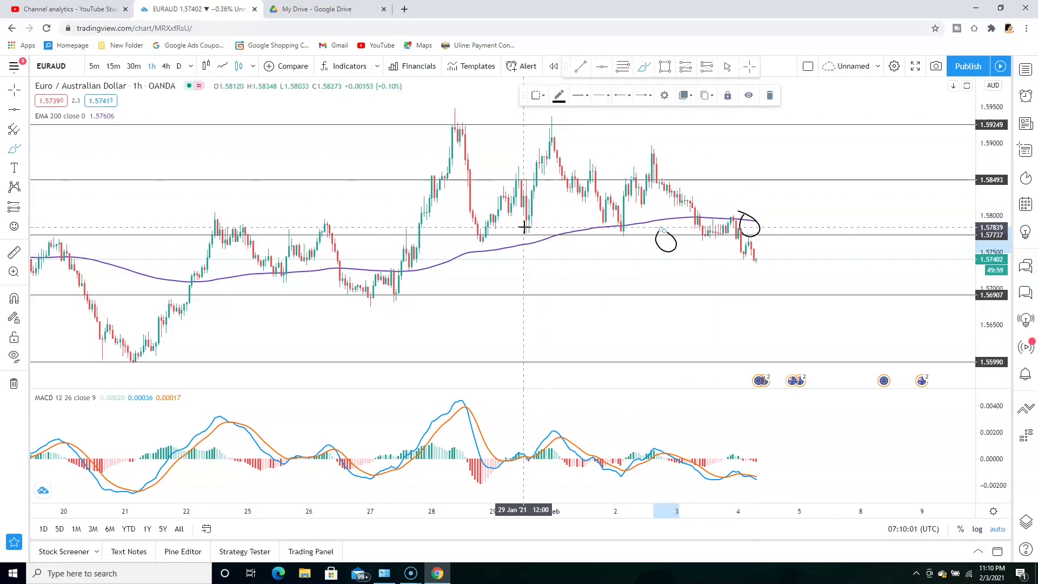
mouse_move(523, 232)
mouse_down()
mouse_move(545, 240)
mouse_move(532, 230)
mouse_up()
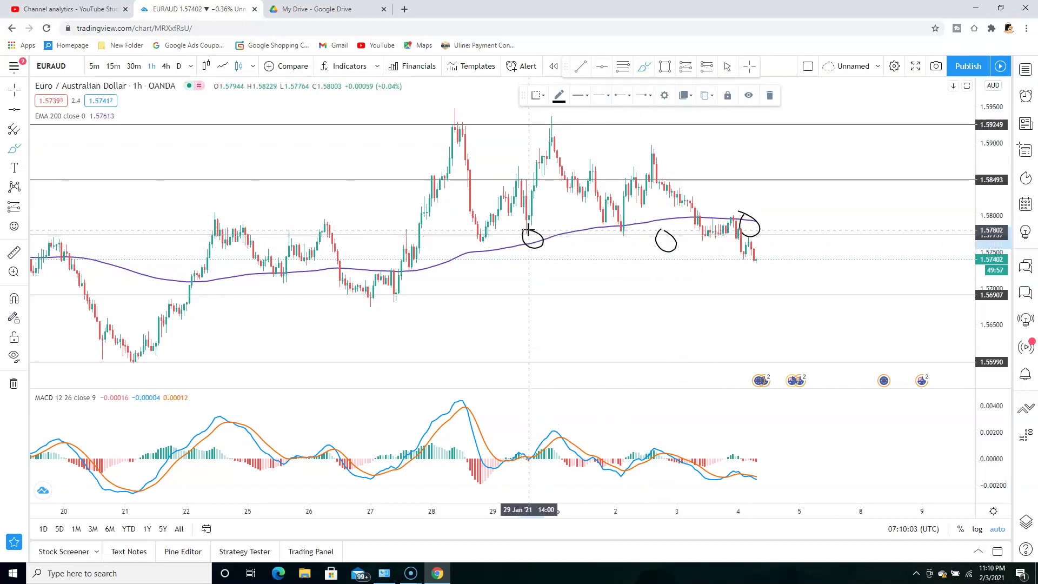
mouse_move(621, 231)
mouse_down()
mouse_move(611, 244)
mouse_move(628, 239)
mouse_move(624, 231)
mouse_up()
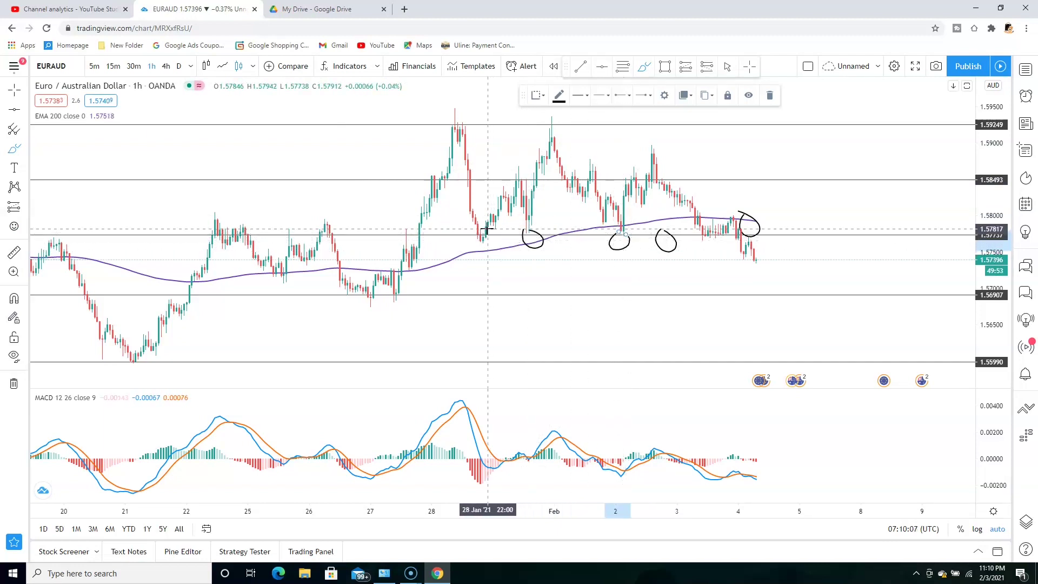
drag(489, 250, 490, 232)
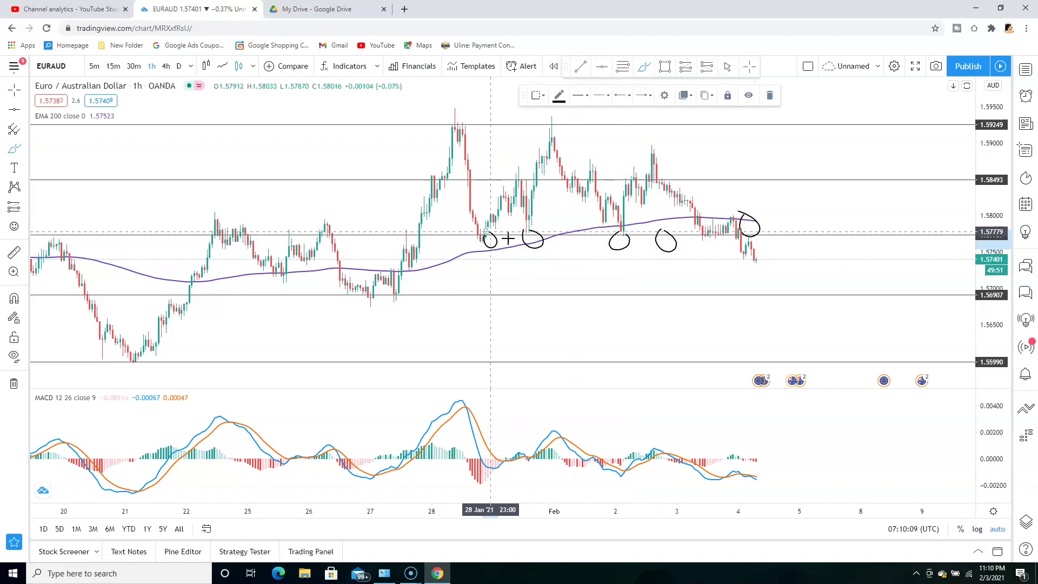
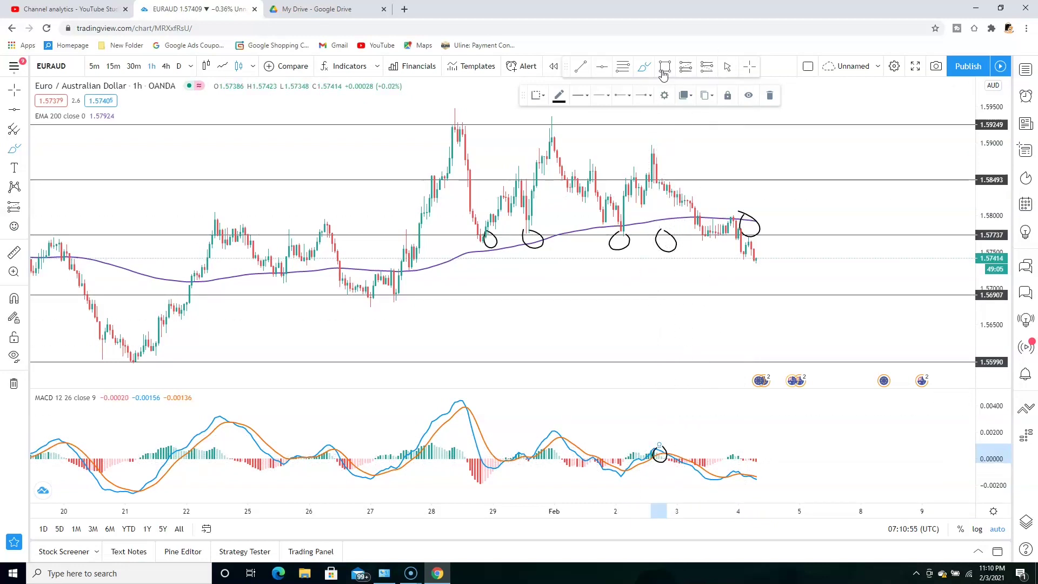
Step: Circle the MACD crossovers near 3 Feb and 4 Feb, plus the 1.56907 and 1.55990 support levels on the price chart
mouse_move(659, 446)
mouse_down()
mouse_move(669, 466)
mouse_move(666, 449)
mouse_up()
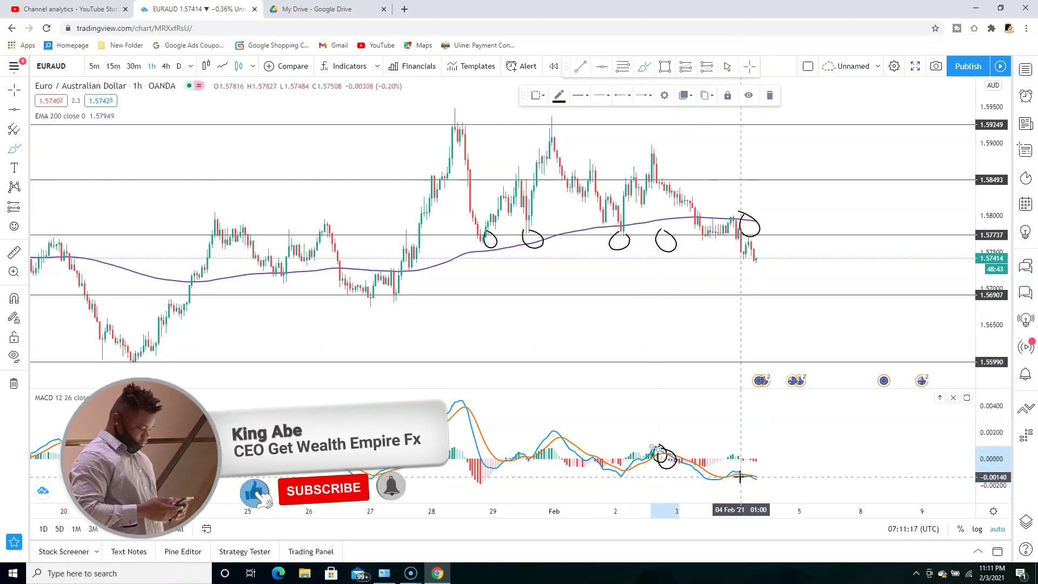
mouse_move(735, 465)
mouse_down()
mouse_move(740, 485)
mouse_move(741, 471)
mouse_up()
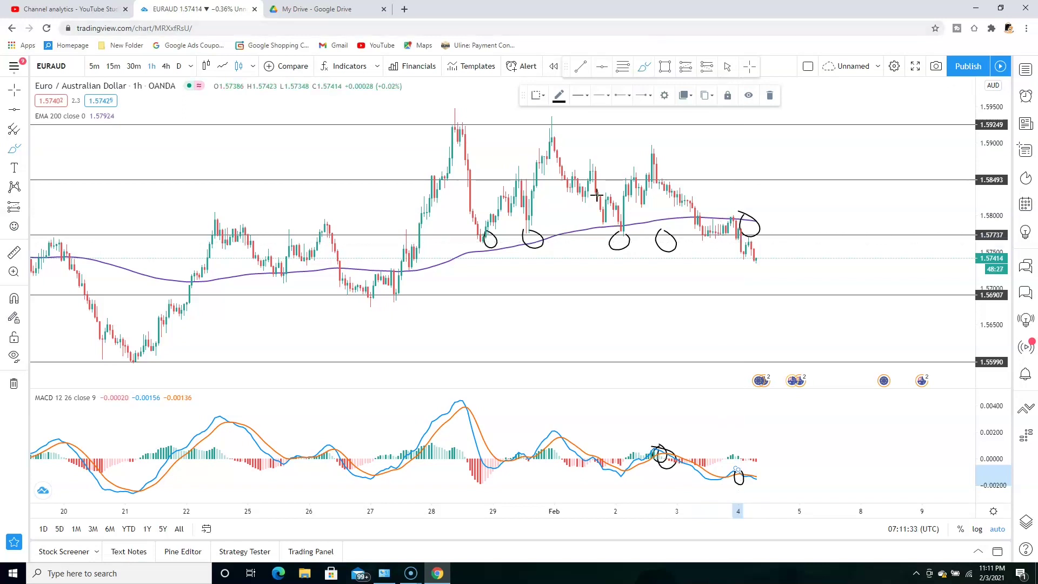
mouse_move(531, 282)
mouse_down()
mouse_move(540, 287)
mouse_move(529, 281)
mouse_up()
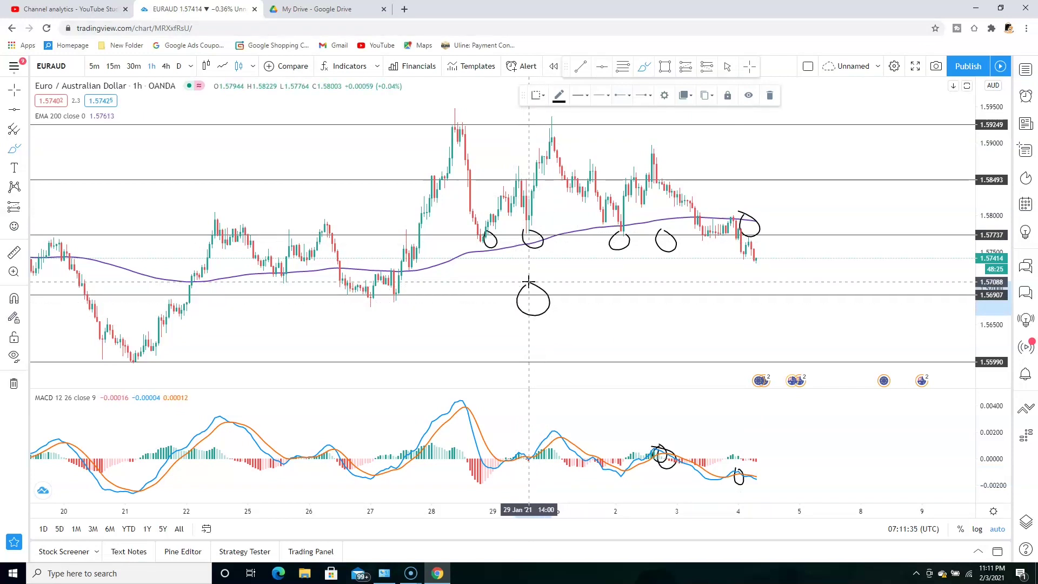
mouse_move(539, 354)
mouse_down()
mouse_move(538, 366)
mouse_move(570, 365)
mouse_move(541, 356)
mouse_up()
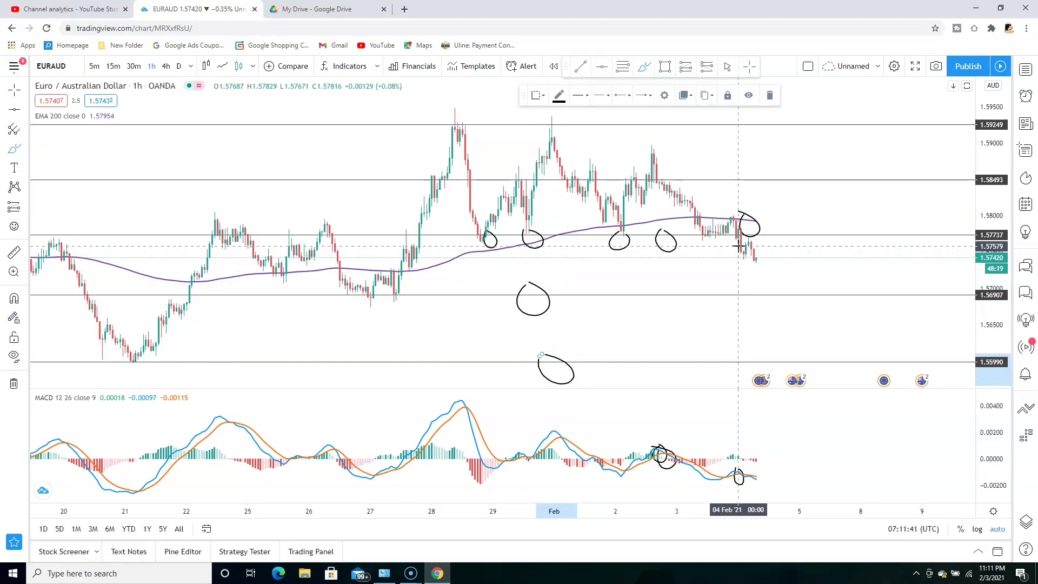
Step: Measure the price distance from the 4 Feb breakdown candle to the 1.55990 support level, and clear the measurement
click(11, 253)
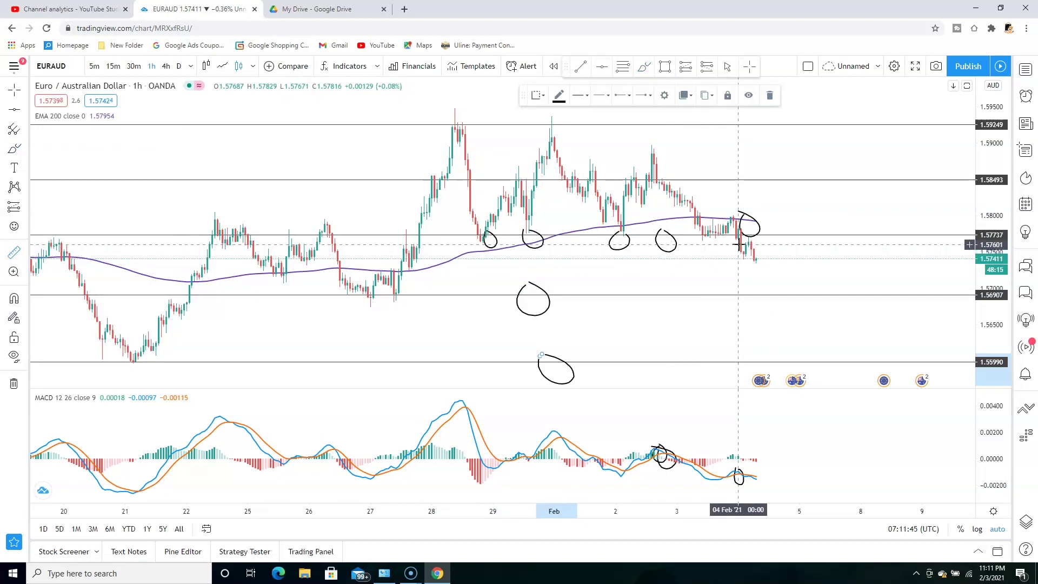
click(738, 245)
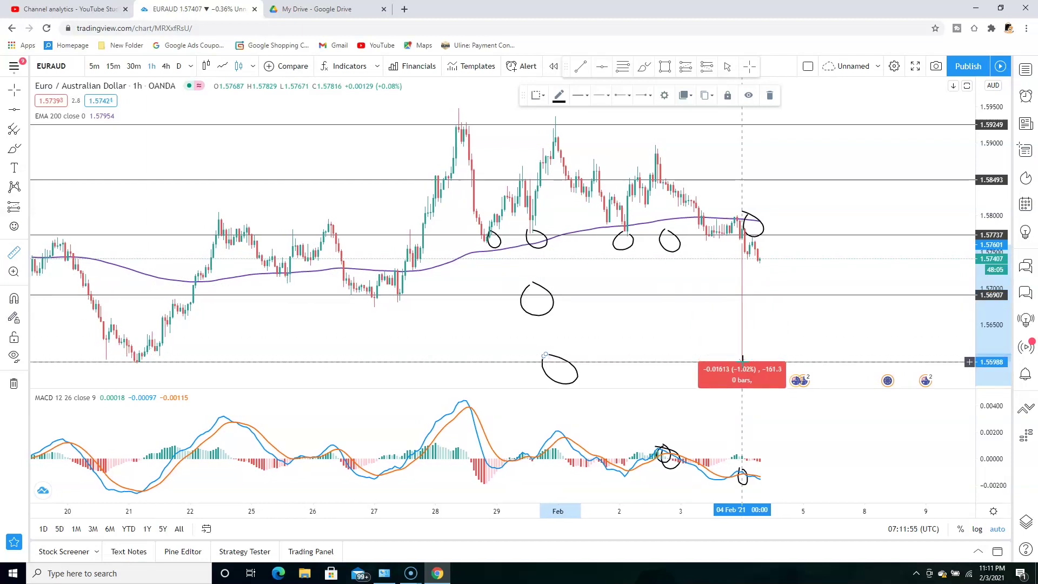
click(743, 361)
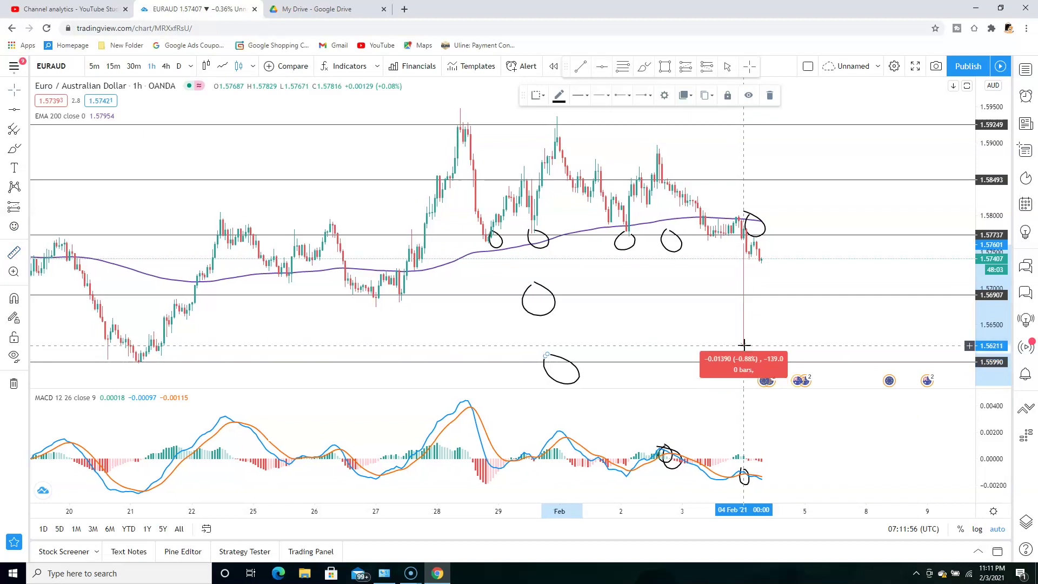
click(769, 338)
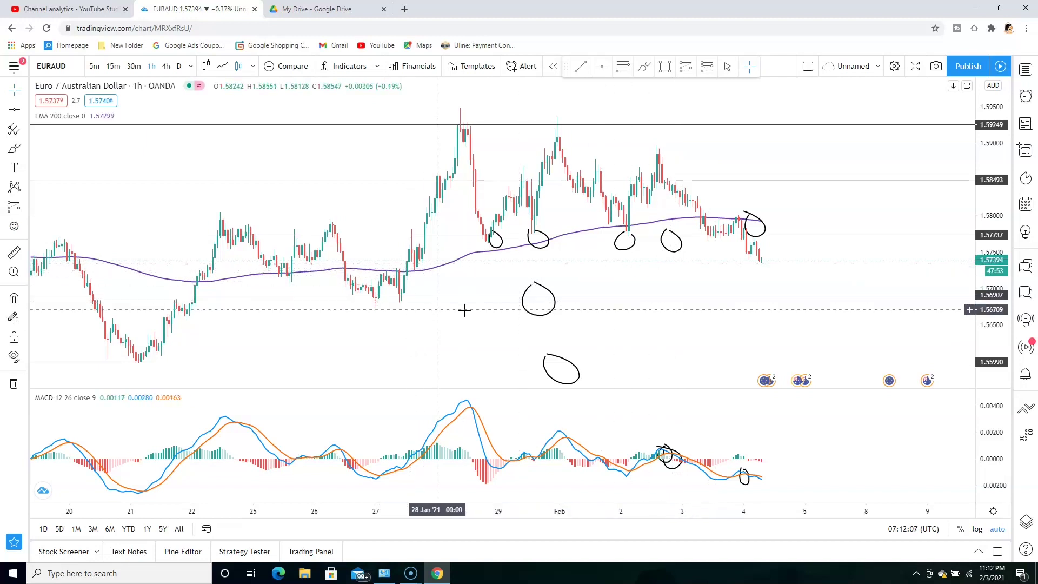
click(14, 253)
click(281, 156)
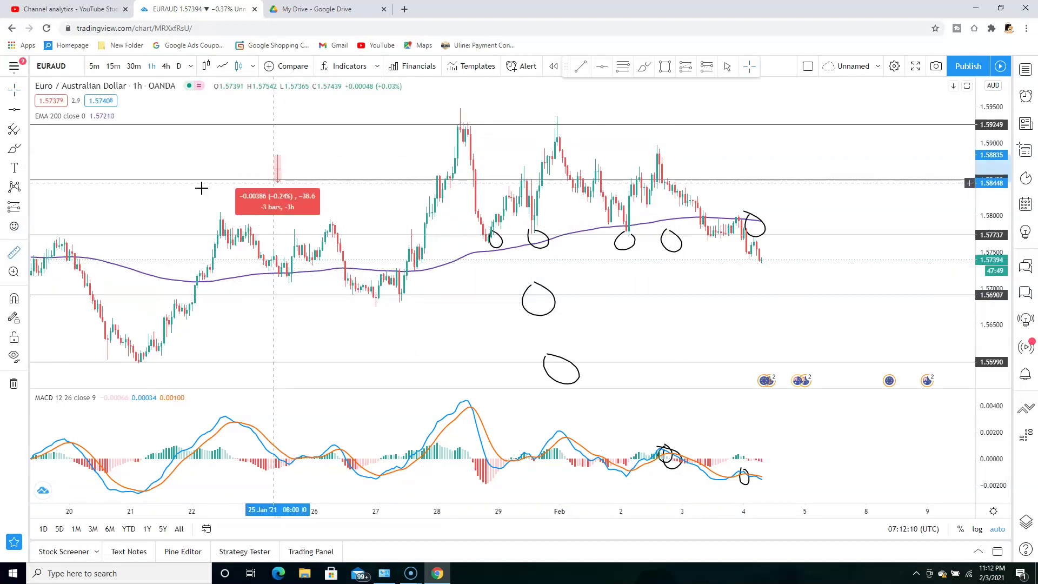
click(117, 184)
click(730, 160)
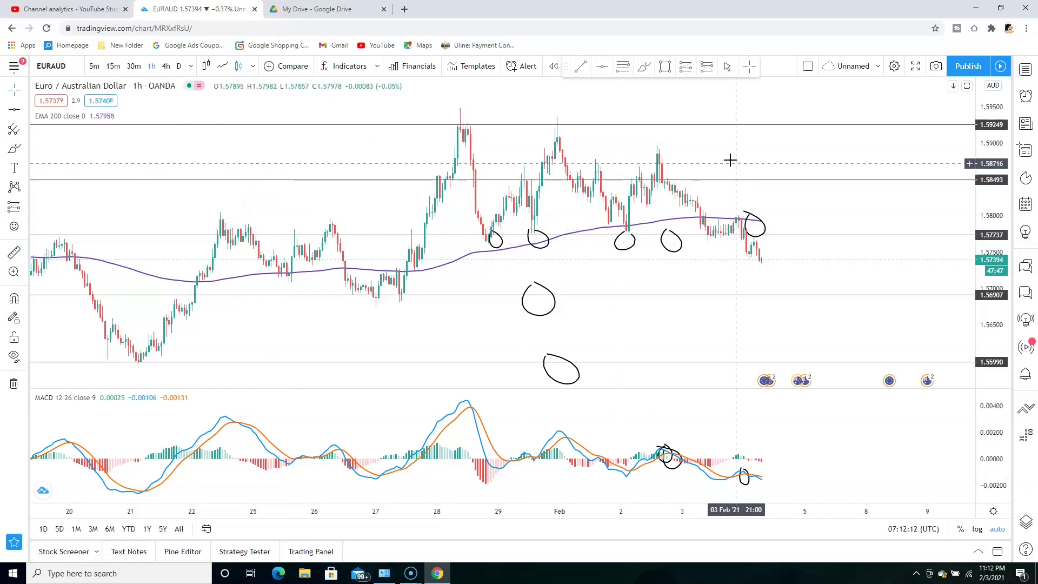
Step: Circle the 1.56907 support level near 3 Feb, and check the chart on the 4-hour timeframe before returning to 1 hour
click(647, 68)
mouse_move(688, 284)
mouse_down()
mouse_move(678, 297)
mouse_move(704, 307)
mouse_move(686, 284)
mouse_up()
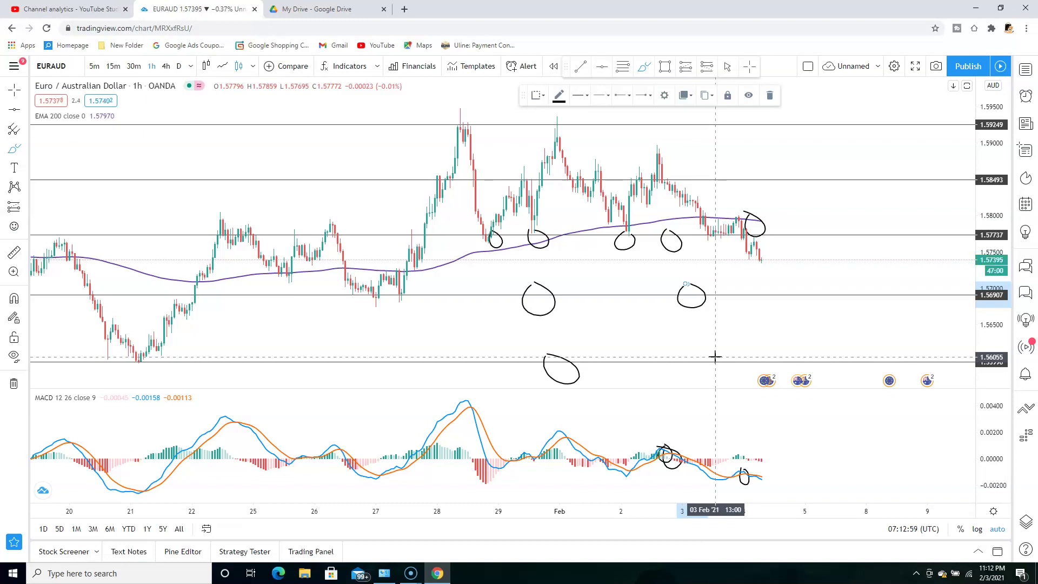
click(166, 66)
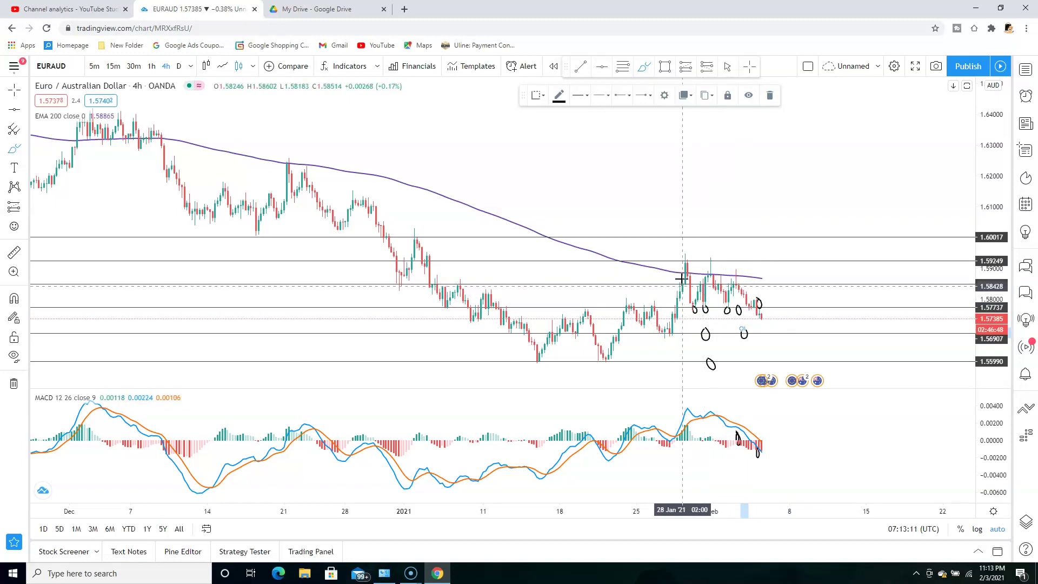
click(151, 66)
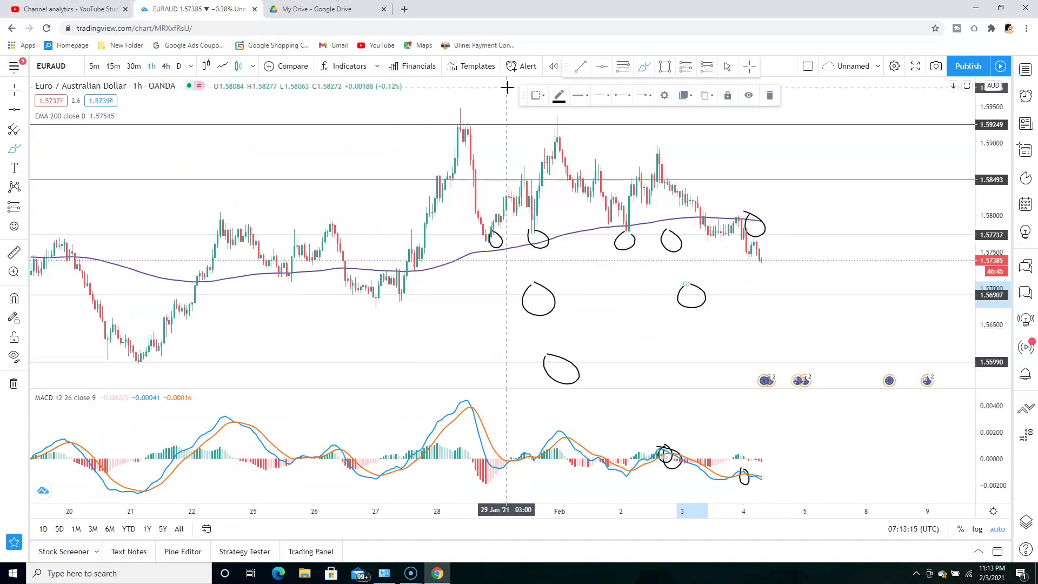
Step: Circle the 1.57737 level near 27 Jan with the Brush
click(729, 66)
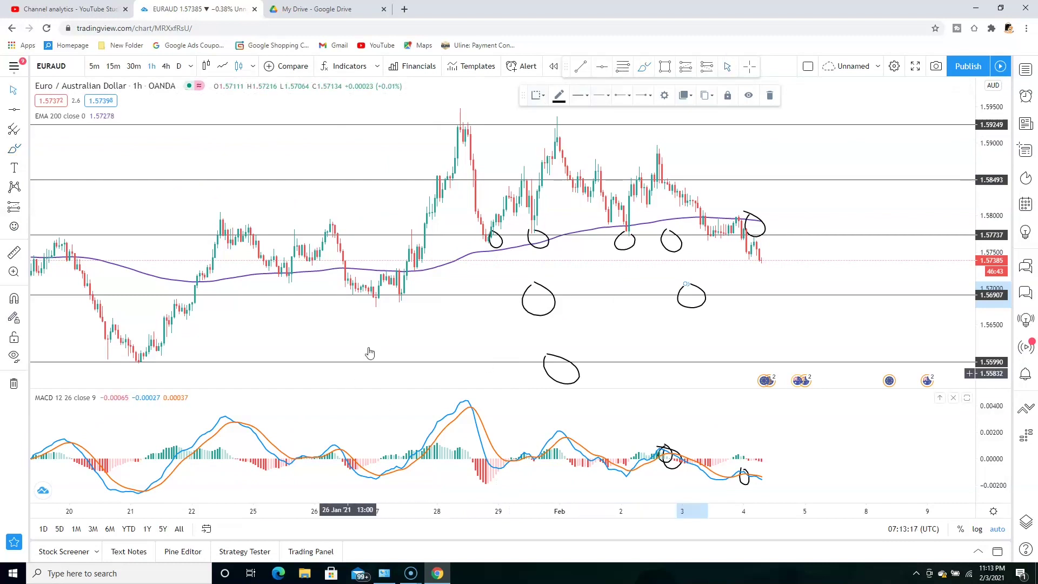
drag(378, 334, 567, 343)
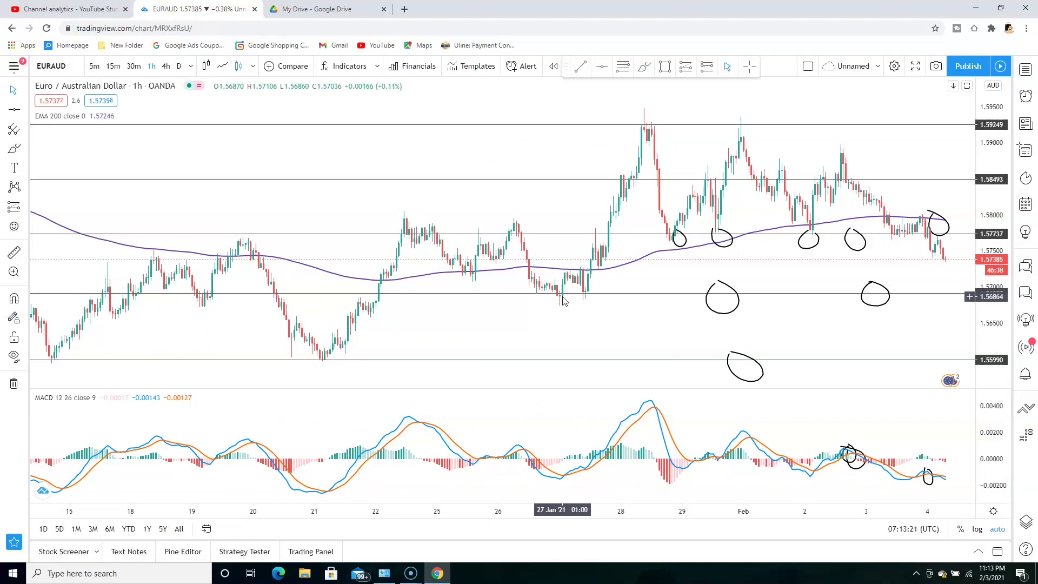
click(644, 68)
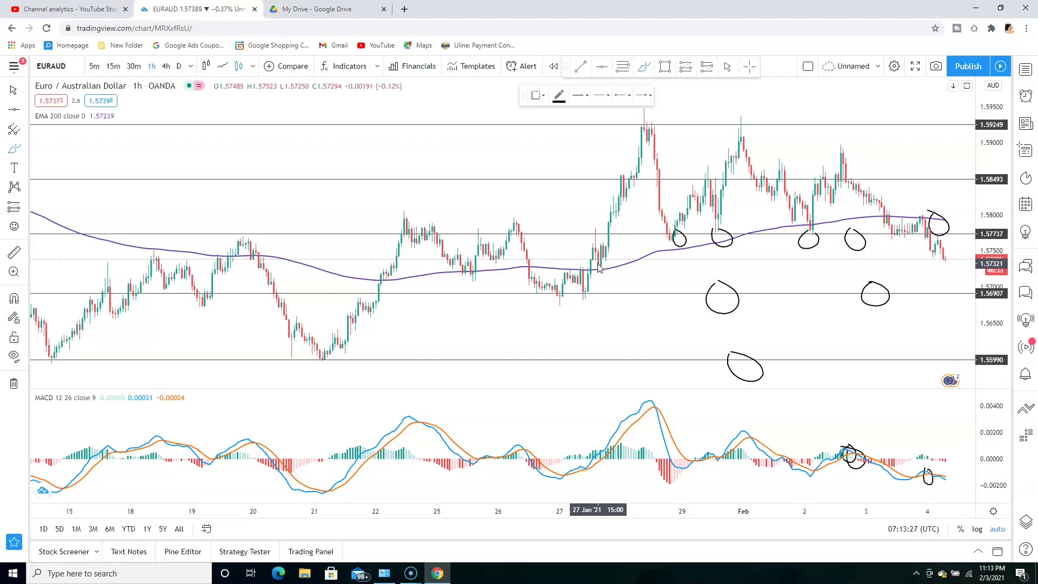
mouse_move(564, 223)
mouse_down()
mouse_move(582, 232)
mouse_move(573, 244)
mouse_move(558, 228)
mouse_up()
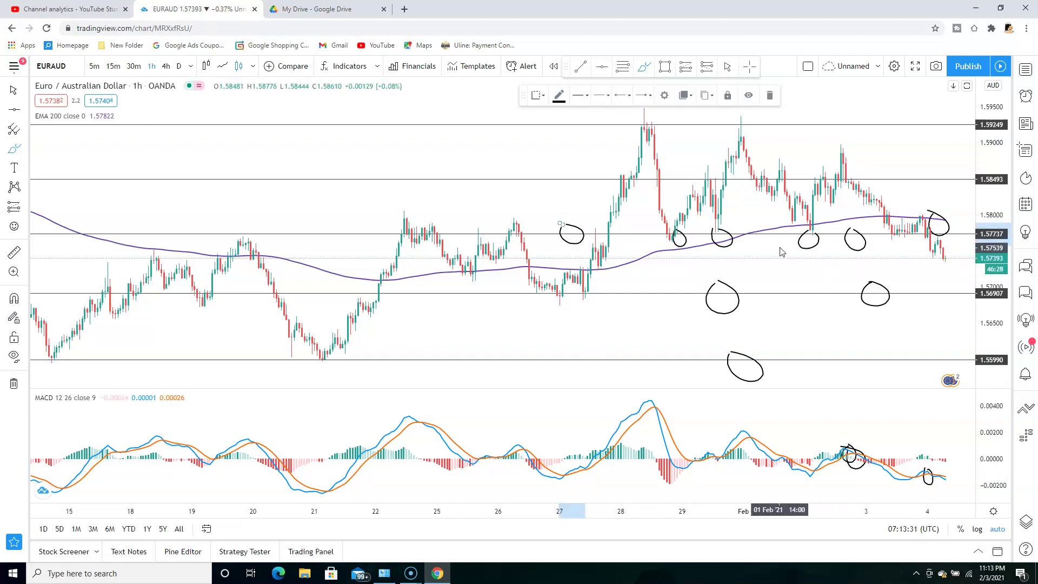
Step: Circle the price touch on the 200 EMA just before 28 Jan and the MACD crossover near 27 Jan
click(749, 67)
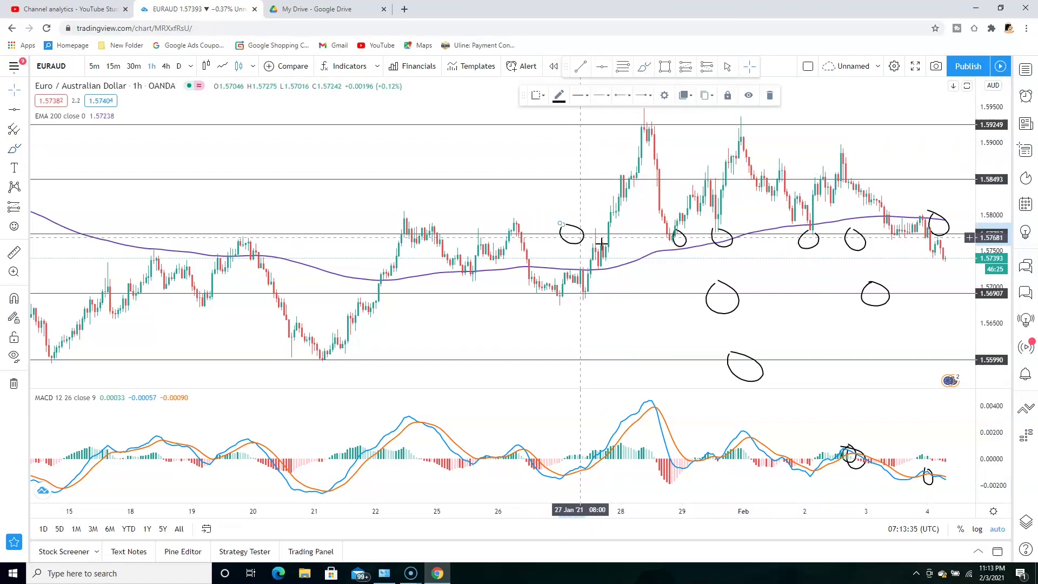
click(644, 67)
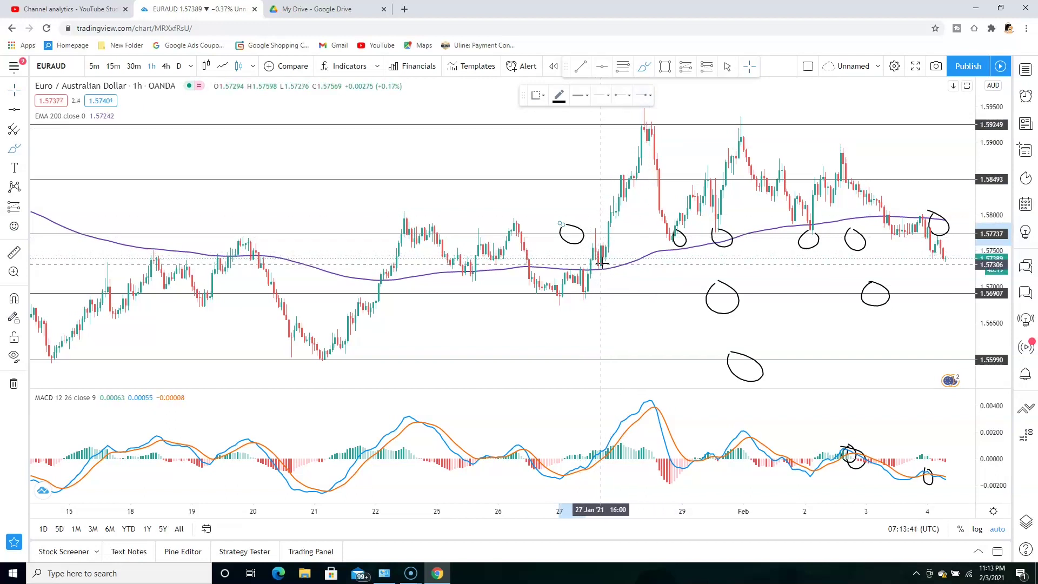
mouse_move(607, 265)
mouse_down()
mouse_move(627, 272)
mouse_move(604, 265)
mouse_up()
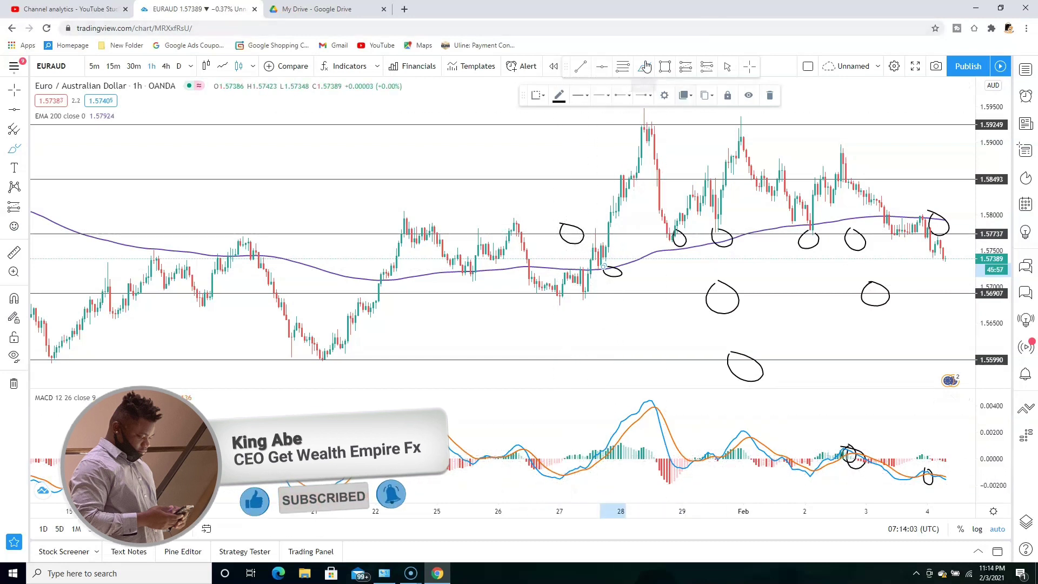
mouse_move(562, 468)
mouse_down()
mouse_move(570, 484)
mouse_move(559, 467)
mouse_up()
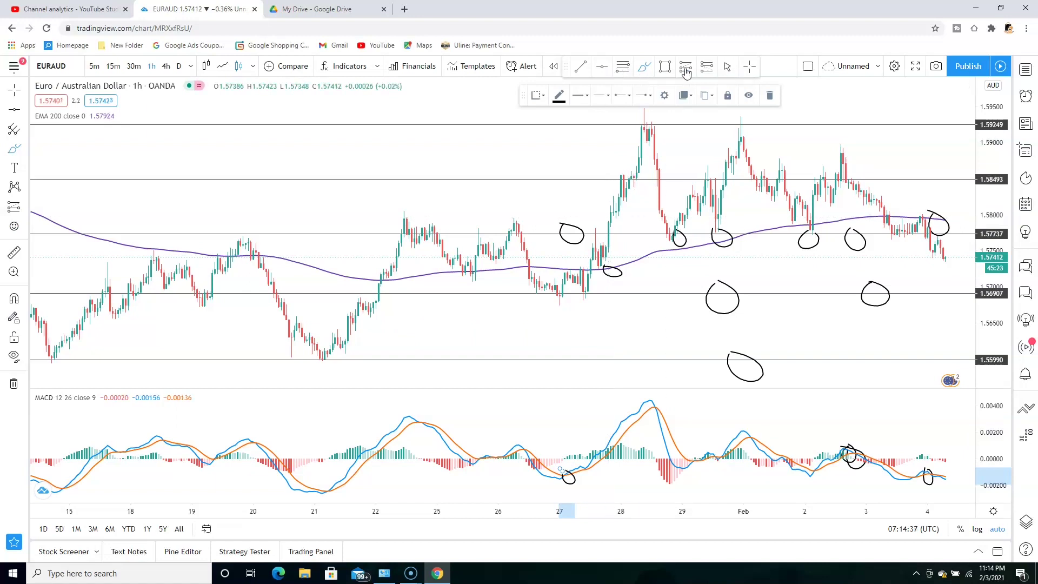
Step: Draw a short horizontal trend line at about 1.5795 from late 27 Jan to 28 Jan
click(582, 65)
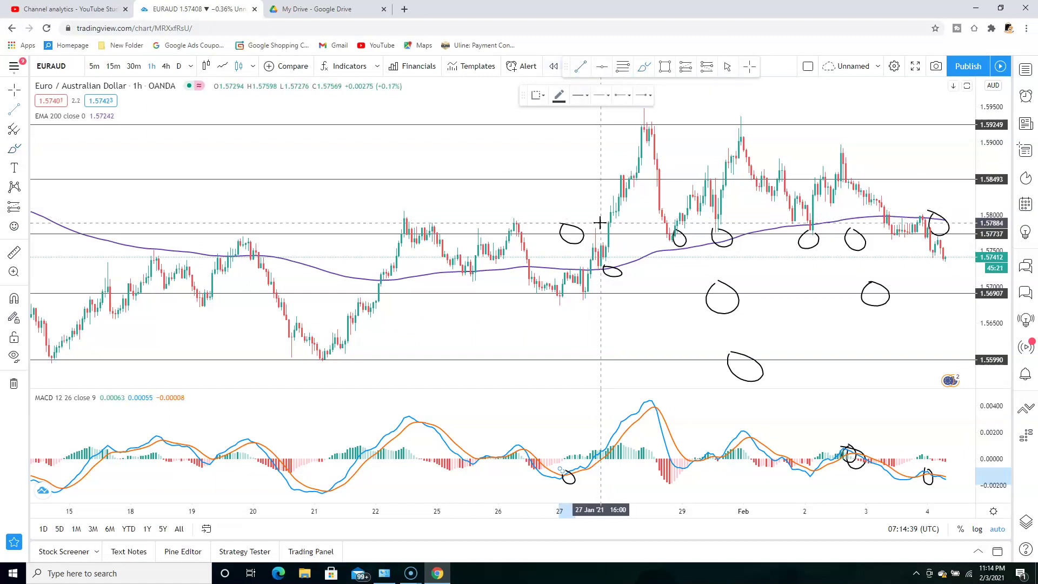
click(604, 218)
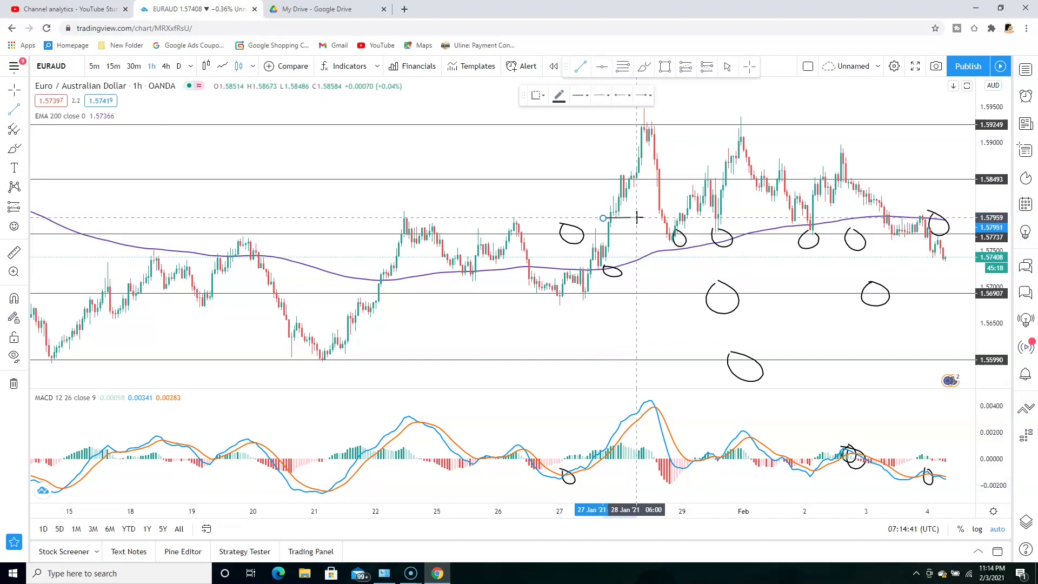
click(642, 218)
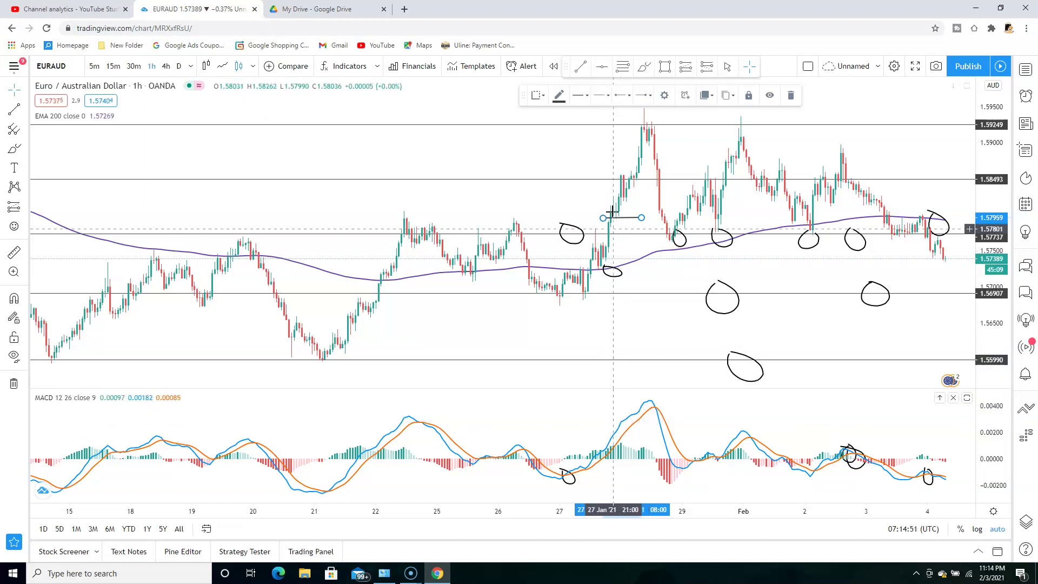
Step: Circle the 1.58493 and 1.59249 resistance levels near 26 Jan with the Brush
click(644, 66)
drag(516, 173, 528, 171)
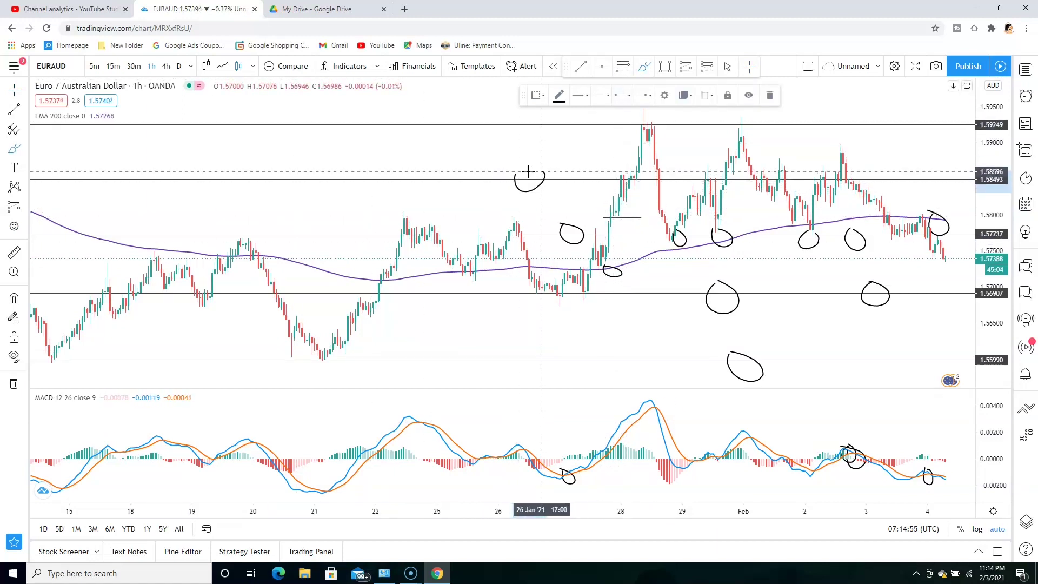
drag(529, 121, 527, 123)
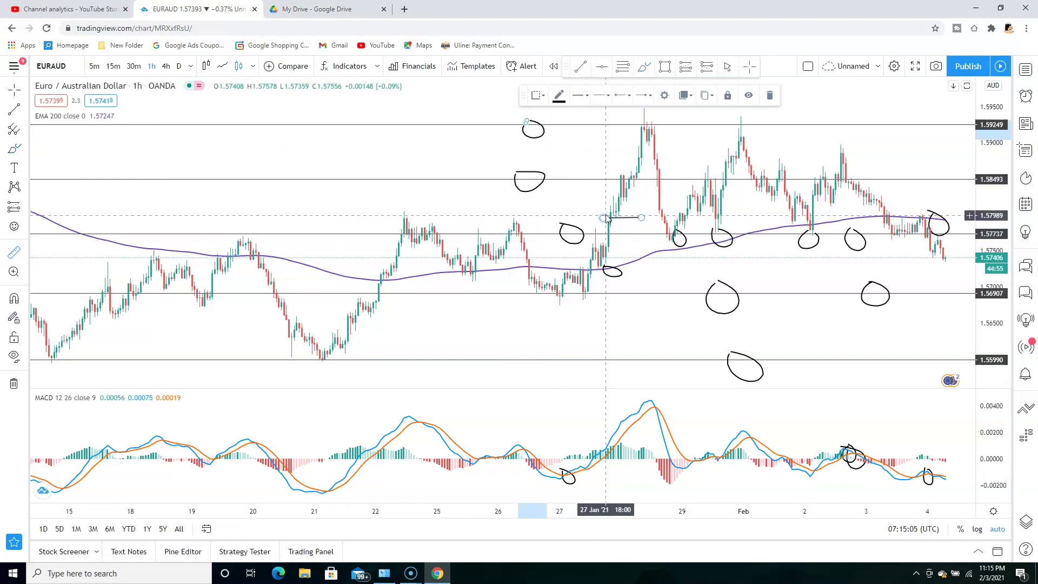
Step: Measure the upward price distance from the short trend line in late 27 Jan towards the 1.59249 resistance, then repeat the measurement
mouse_move(597, 217)
mouse_down()
mouse_move(611, 125)
mouse_move(610, 142)
mouse_up()
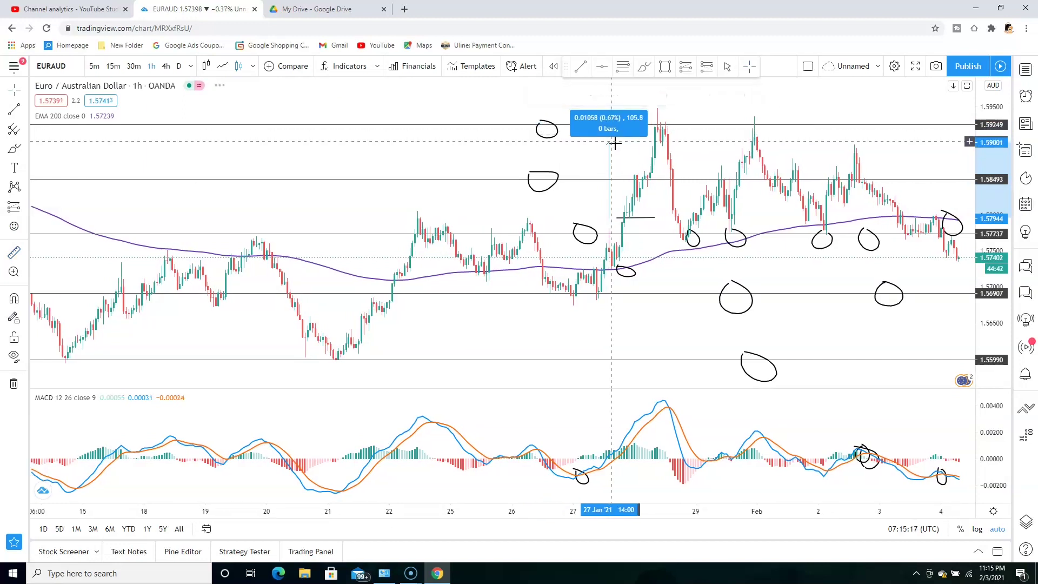
click(617, 143)
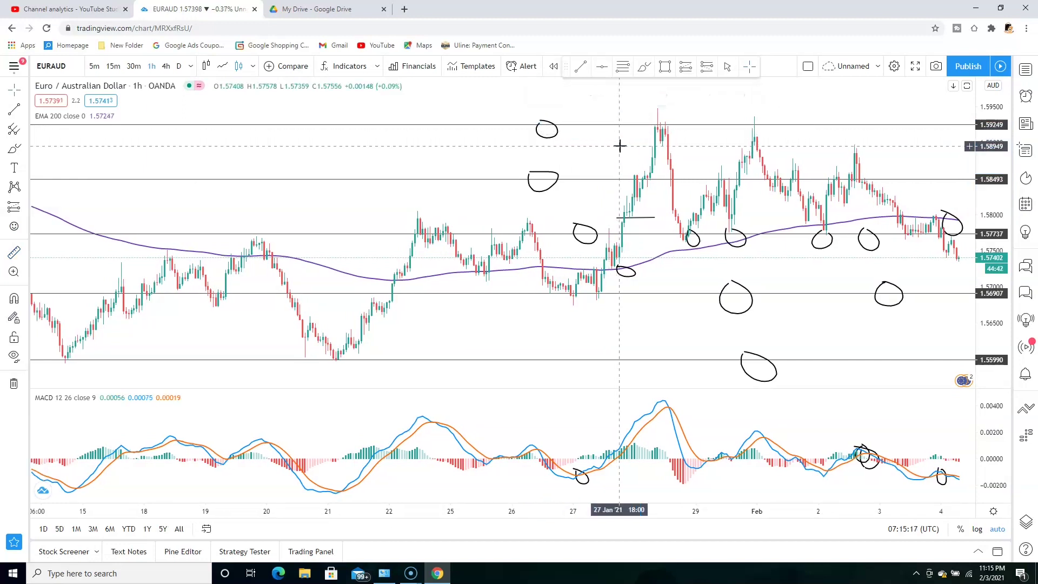
click(14, 253)
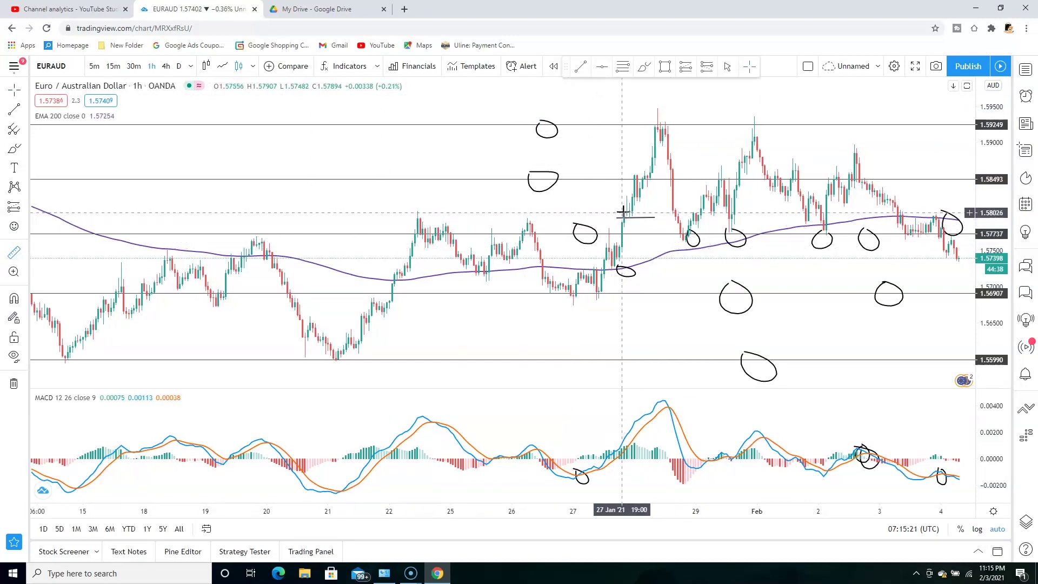
click(609, 217)
scroll(622, 173, left, 2)
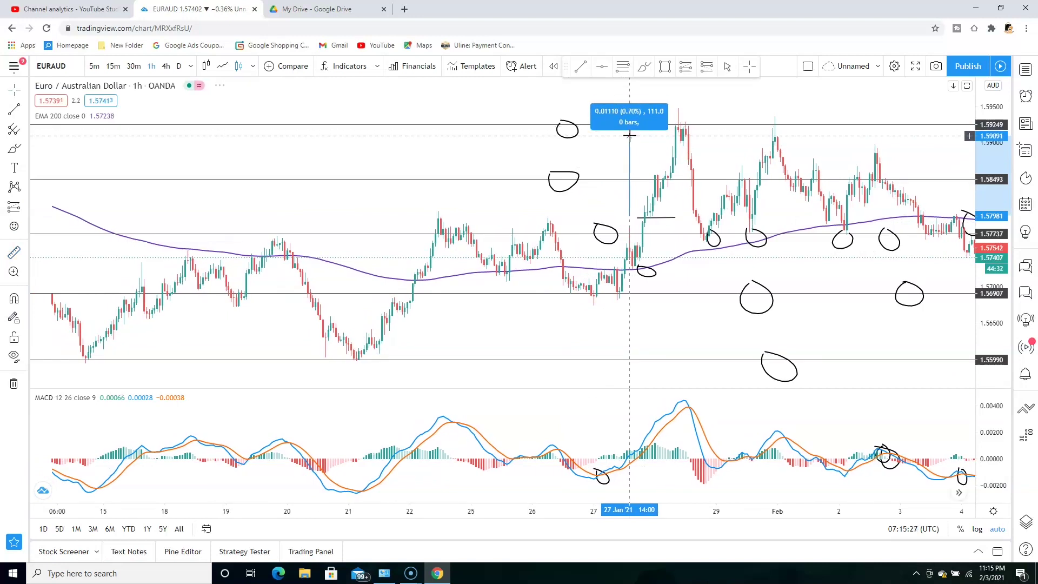
click(598, 151)
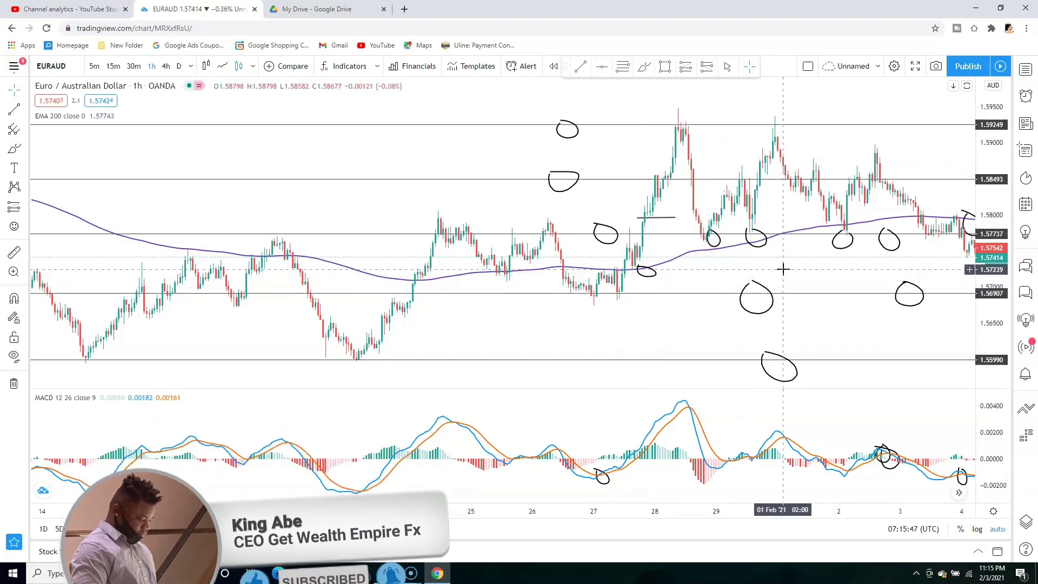
drag(799, 269, 543, 269)
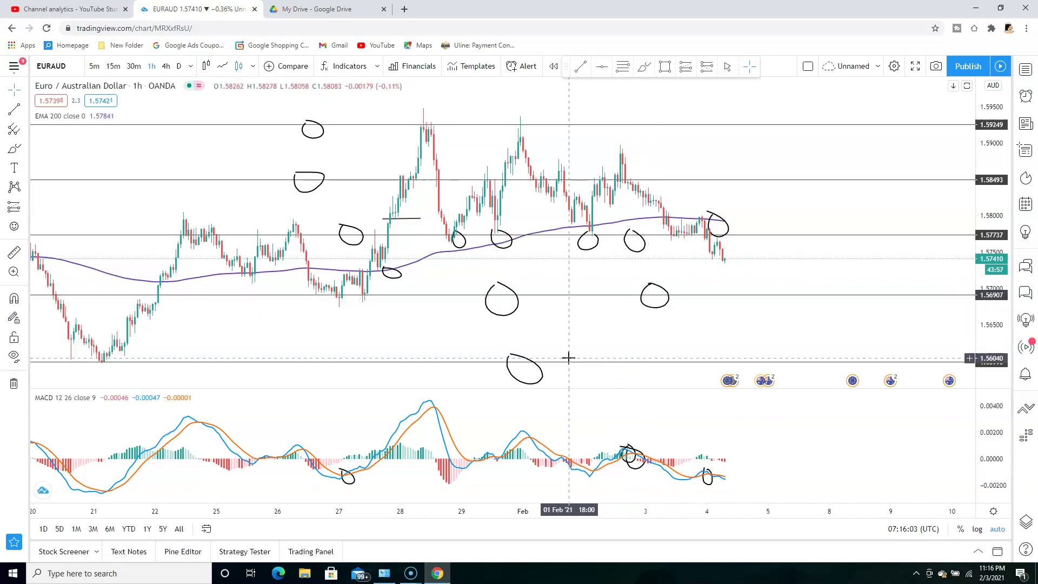
drag(563, 275, 746, 279)
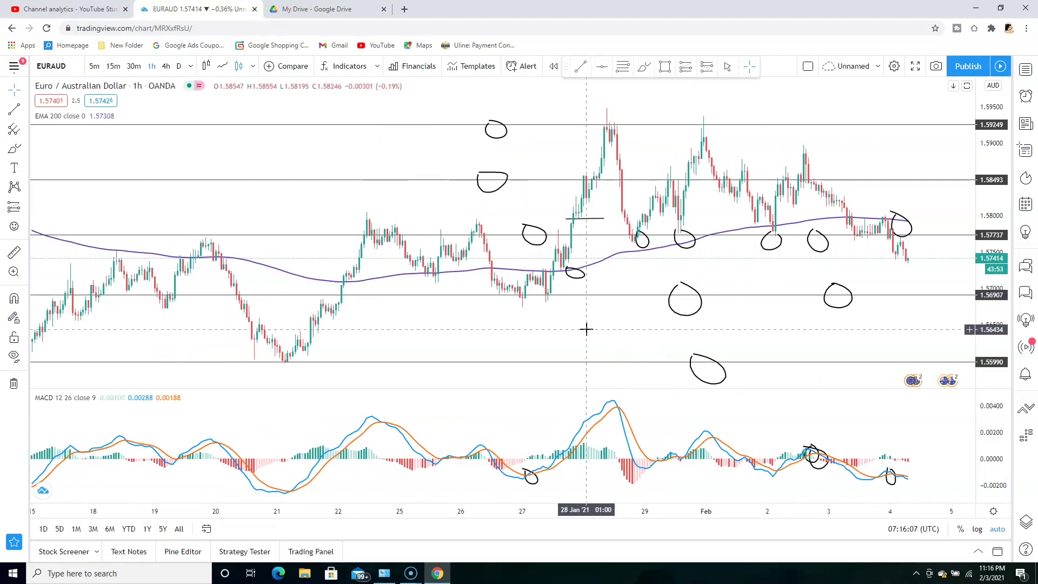